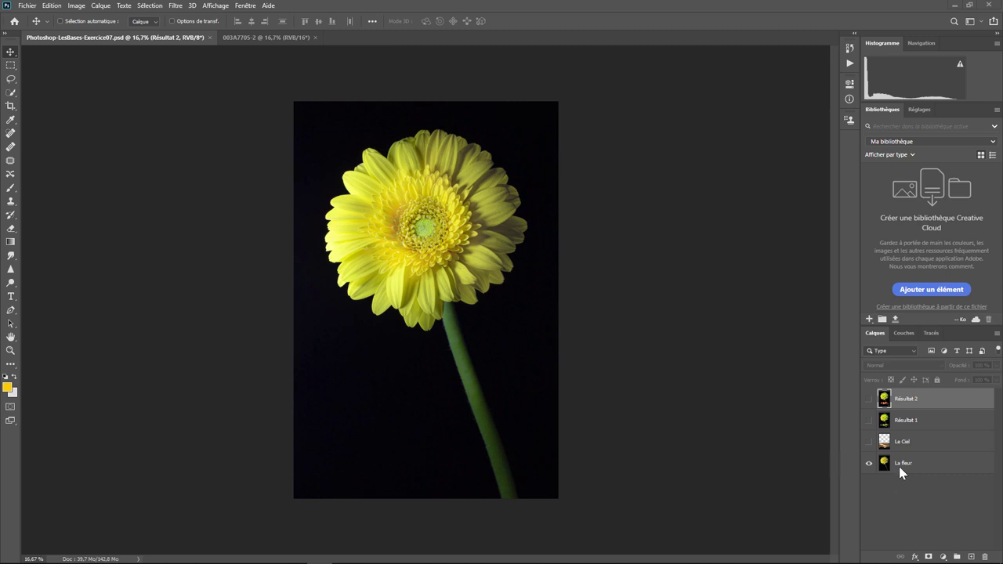
Select Le Ciel and turn on the sky and Résultat 1 layers, toggling them to compare.
{"action": "left_click", "coordinate": [904, 444]}
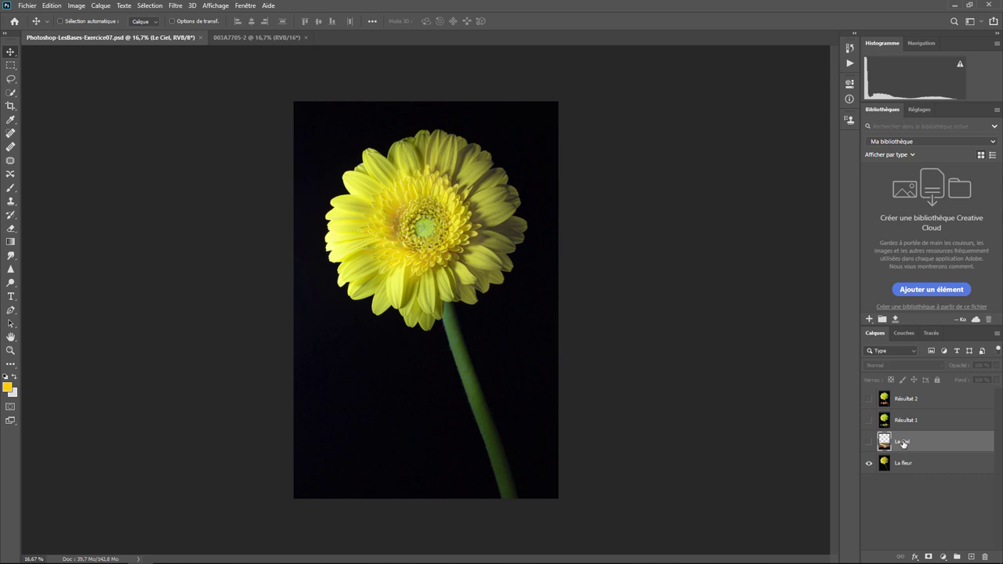
{"action": "left_click", "coordinate": [869, 443]}
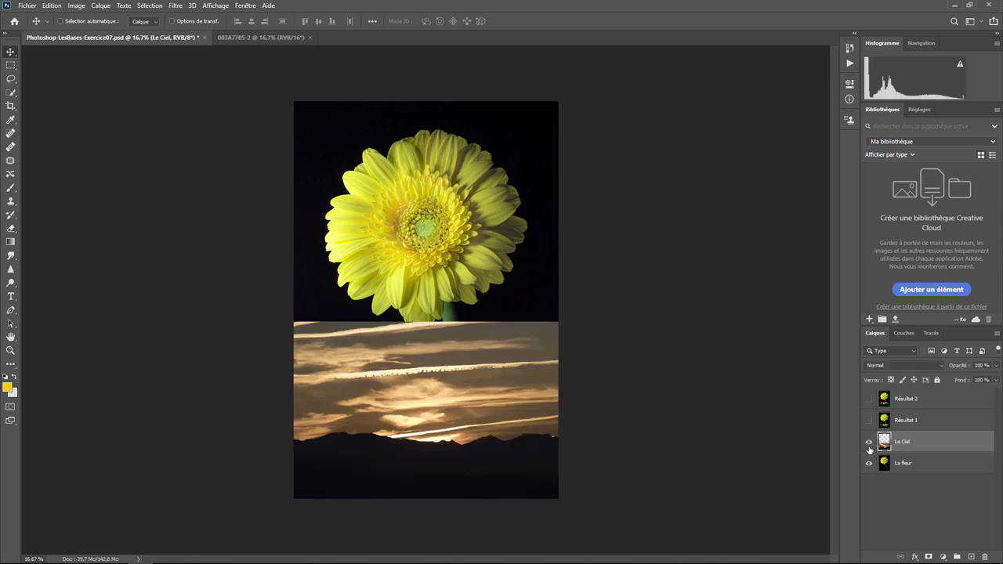
{"action": "left_click", "coordinate": [869, 444]}
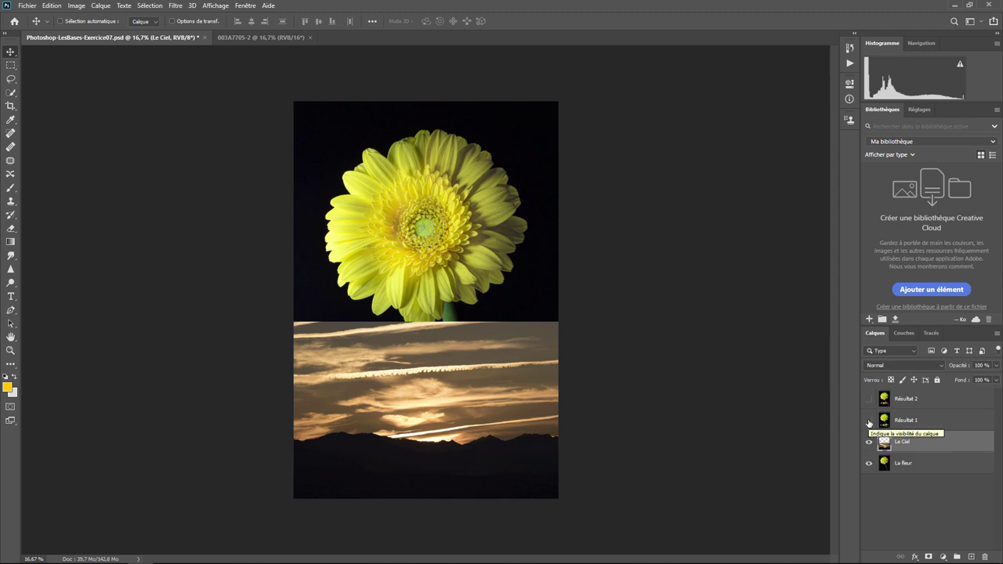
{"action": "left_click", "coordinate": [869, 421]}
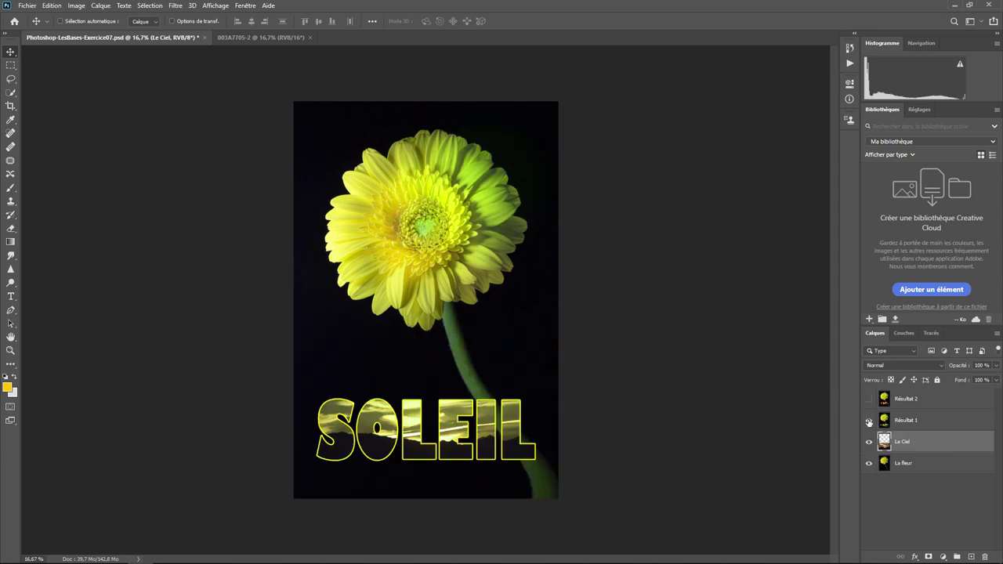
{"action": "left_click", "coordinate": [869, 443]}
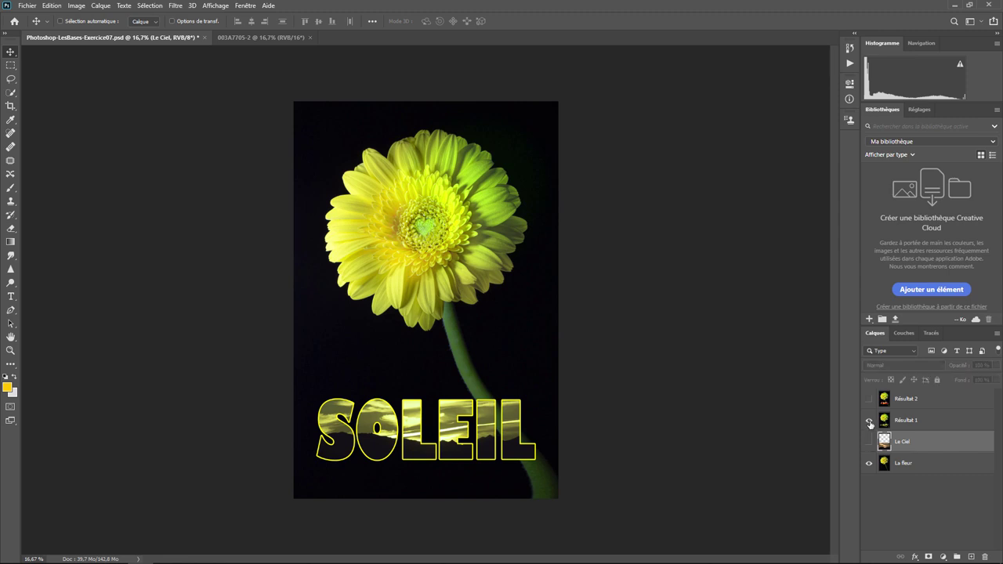
{"action": "left_click", "coordinate": [868, 421]}
{"action": "left_click", "coordinate": [869, 421]}
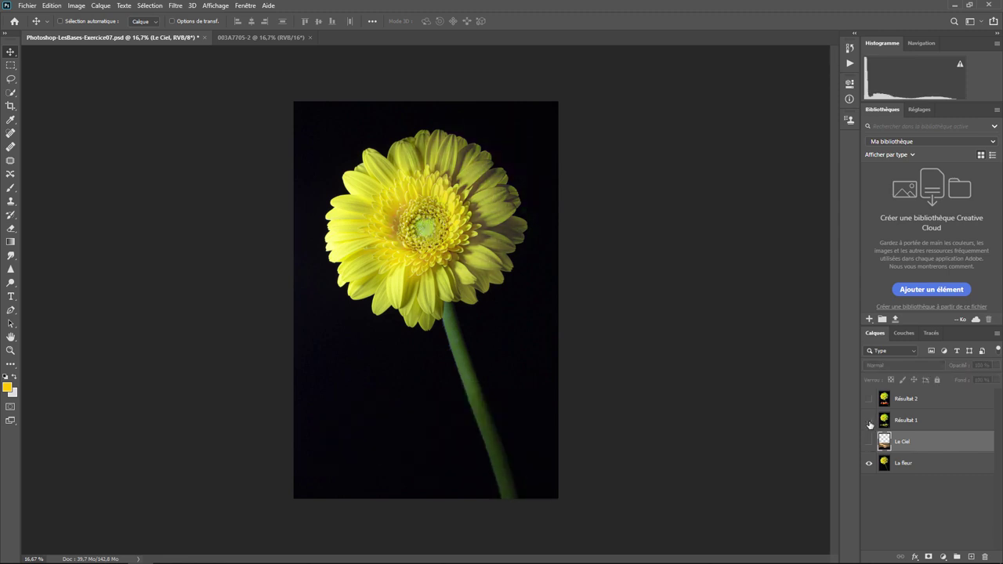
{"action": "left_click", "coordinate": [869, 421]}
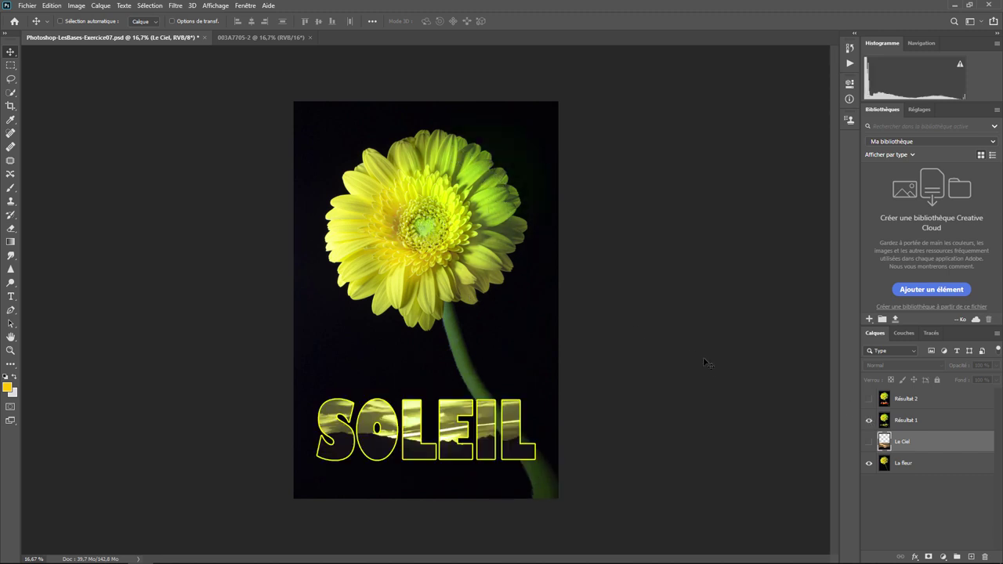
{"action": "left_click", "coordinate": [868, 443]}
{"action": "left_click", "coordinate": [869, 421]}
{"action": "left_click", "coordinate": [869, 421]}
Flip the sky-filled SOLEIL result on and off over the Le Ciel sky to compare.
{"action": "left_click", "coordinate": [869, 421]}
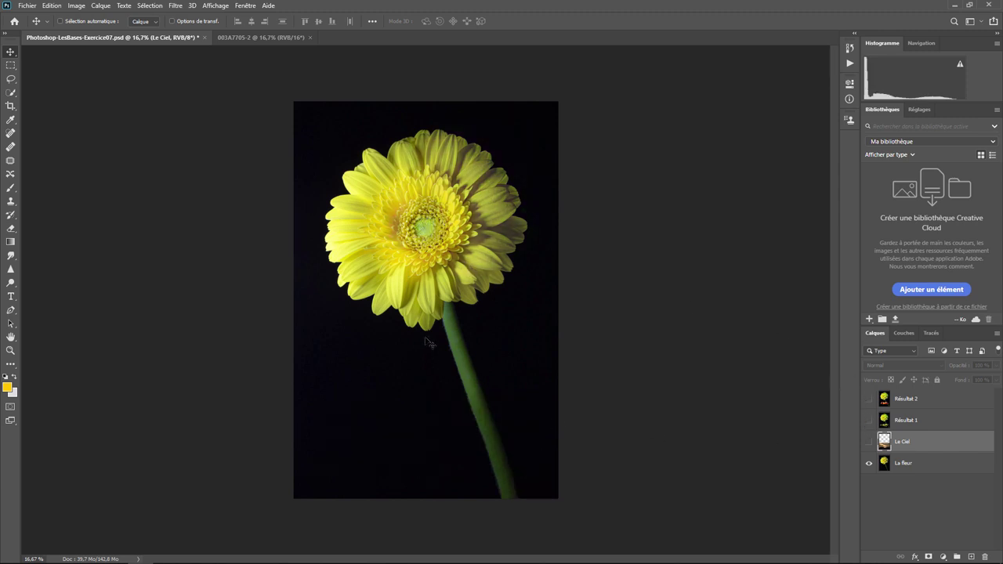
{"action": "left_click", "coordinate": [868, 421]}
{"action": "left_click", "coordinate": [868, 421]}
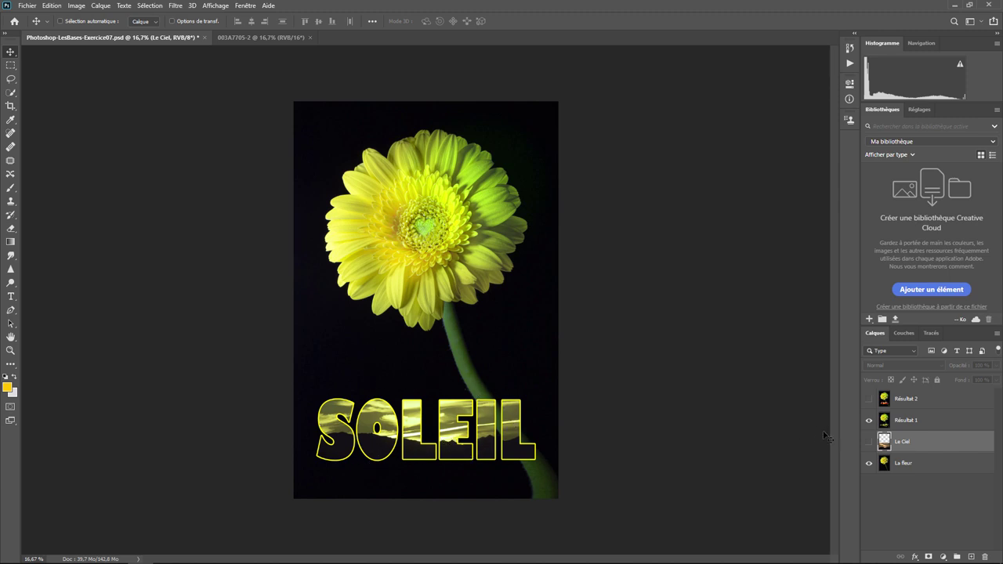
{"action": "left_click", "coordinate": [868, 442]}
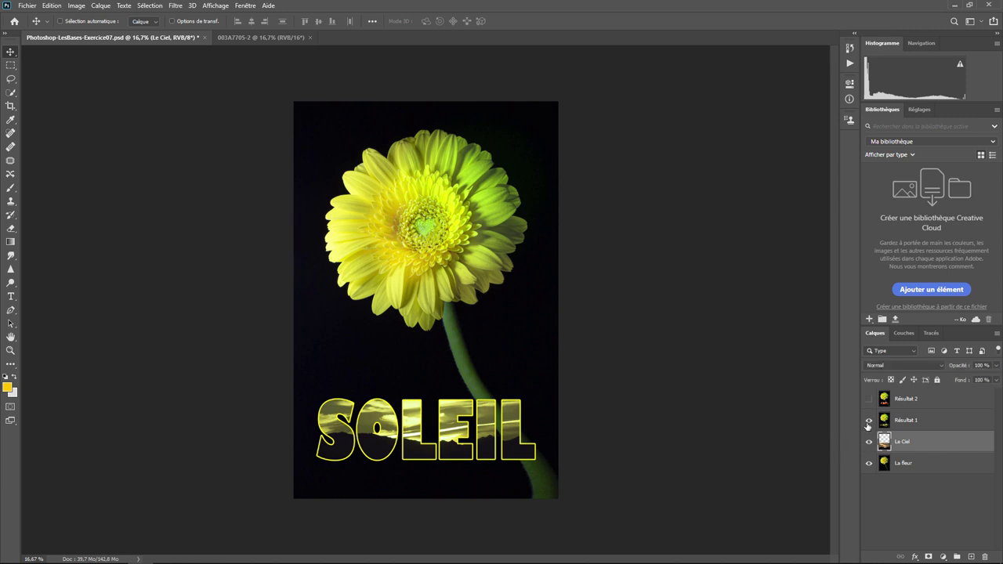
{"action": "left_click", "coordinate": [868, 422]}
{"action": "left_click", "coordinate": [869, 422]}
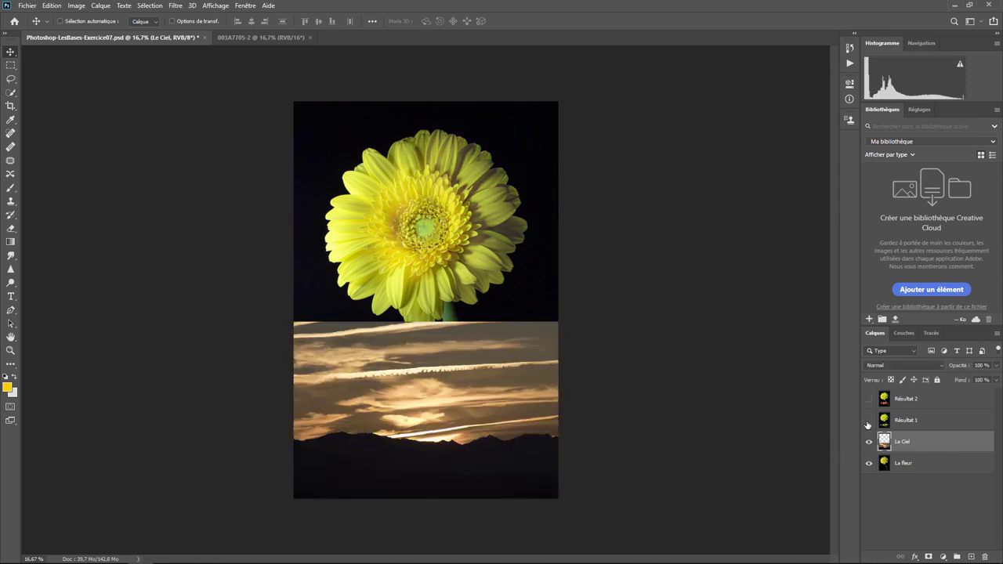
{"action": "left_click", "coordinate": [869, 422]}
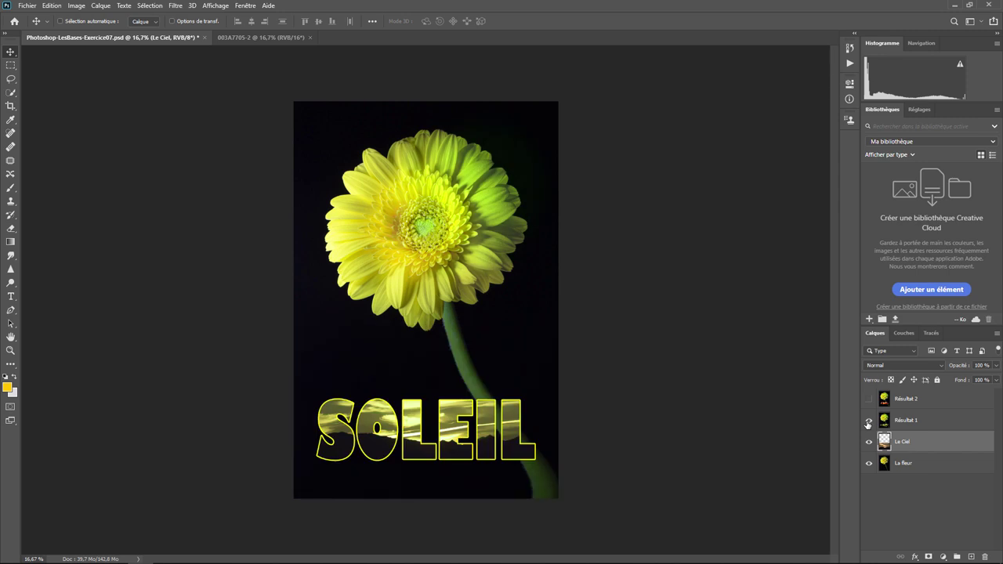
{"action": "left_click", "coordinate": [868, 423]}
{"action": "left_click", "coordinate": [869, 423]}
Compare the red bevelled Résultat 2 SOLEIL against the sky-filled Résultat 1.
{"action": "left_click", "coordinate": [868, 423]}
{"action": "left_click", "coordinate": [869, 400]}
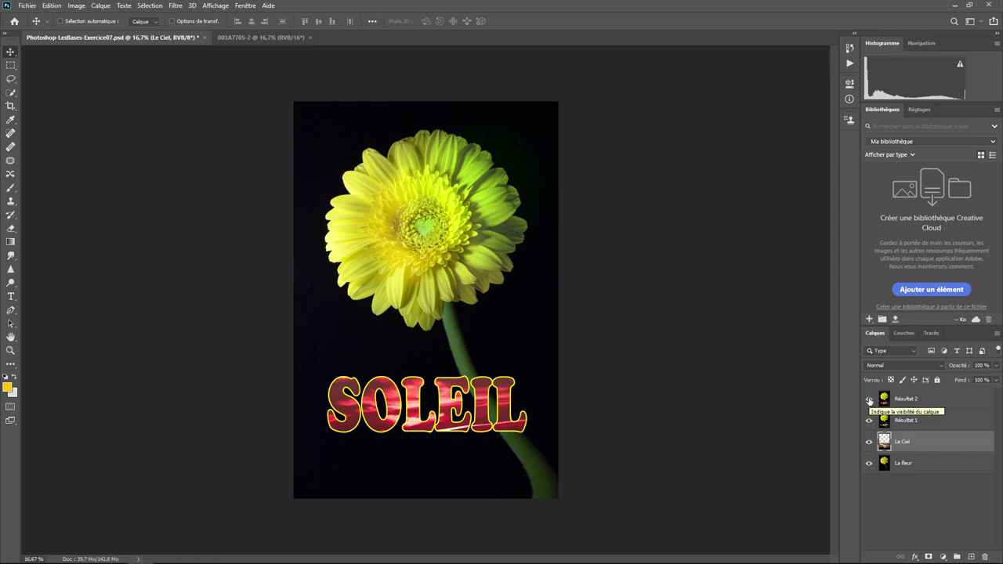
{"action": "left_click", "coordinate": [869, 401]}
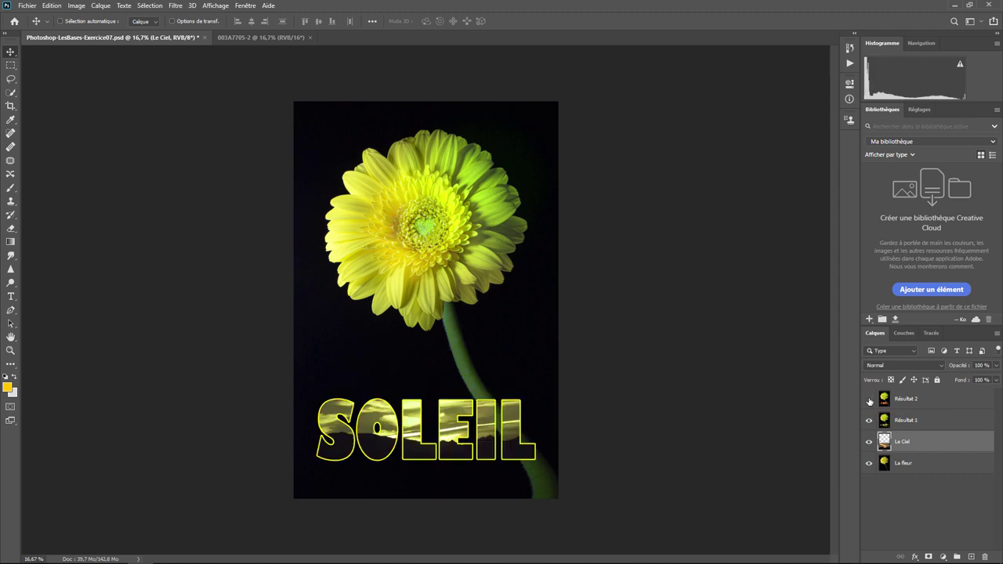
{"action": "left_click", "coordinate": [869, 400]}
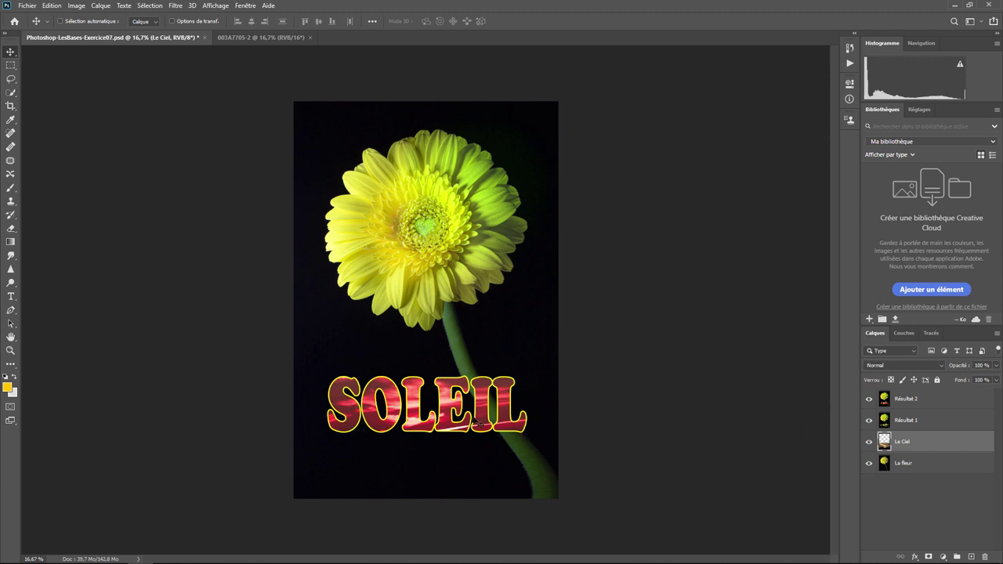
{"action": "left_click", "coordinate": [869, 399]}
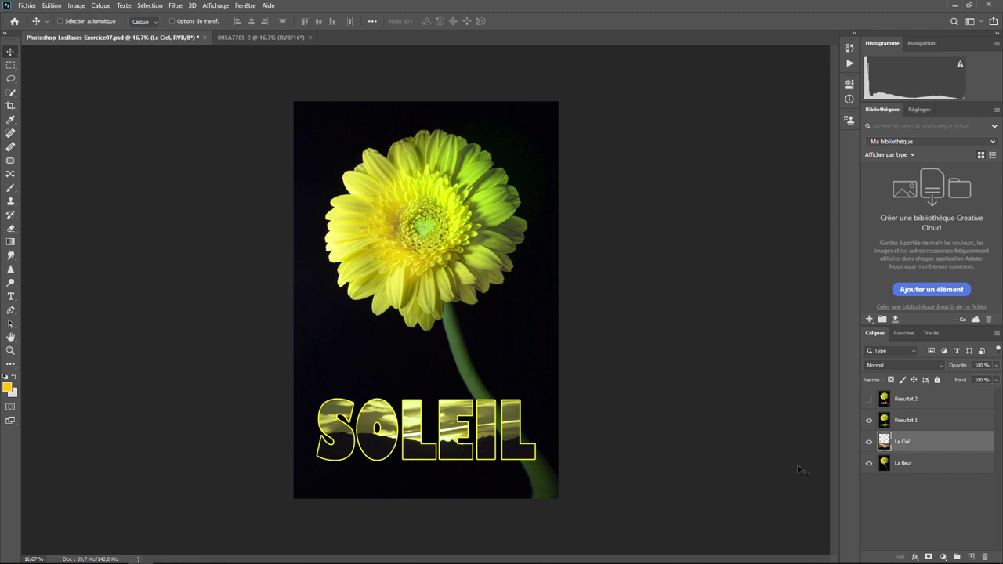
{"action": "left_click", "coordinate": [869, 420]}
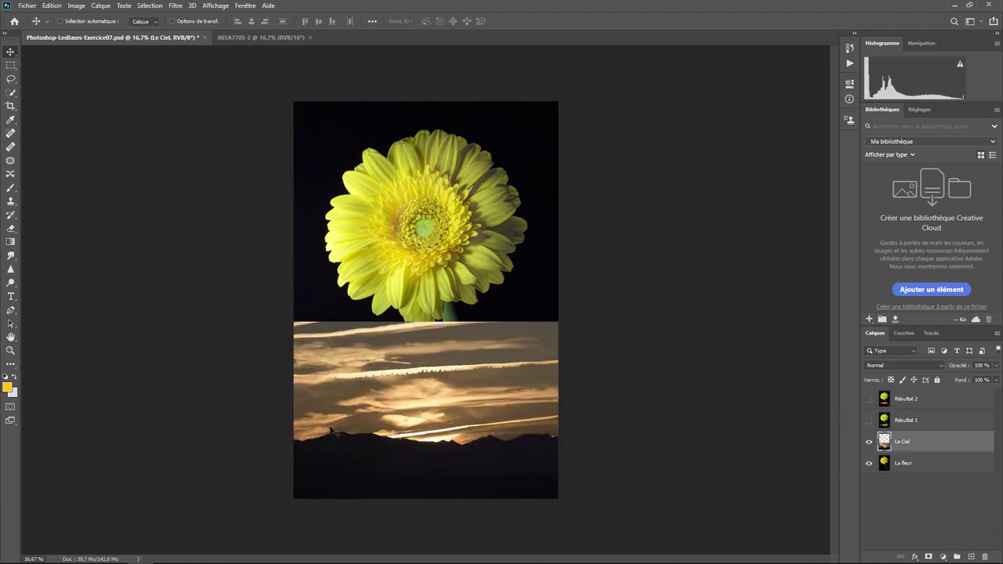
{"action": "left_click", "coordinate": [868, 420]}
Hide Résultat 2, Résultat 1 and Le Ciel, leaving only the gerbera.
{"action": "left_click", "coordinate": [869, 399]}
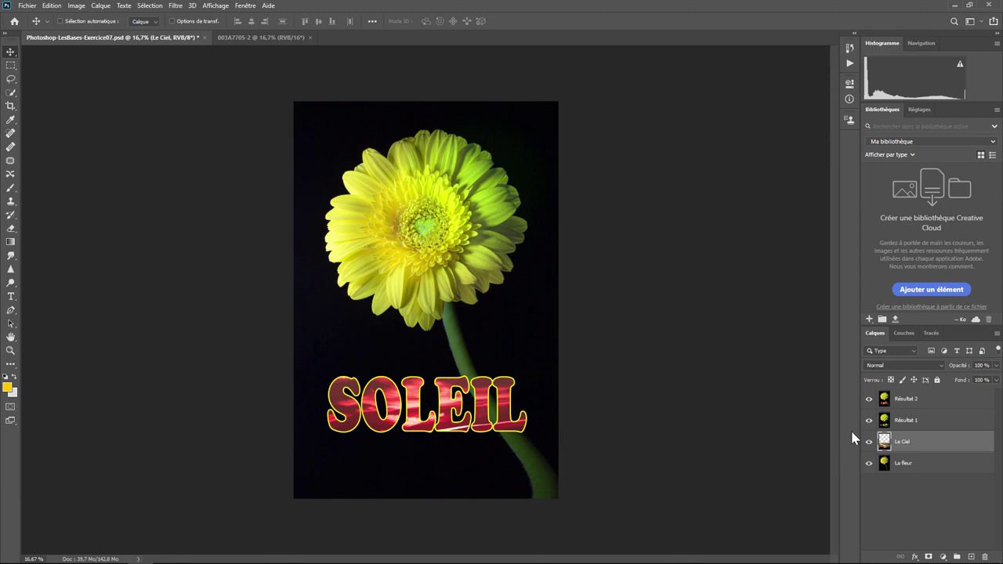
{"action": "left_click", "coordinate": [869, 399]}
{"action": "left_click", "coordinate": [869, 420]}
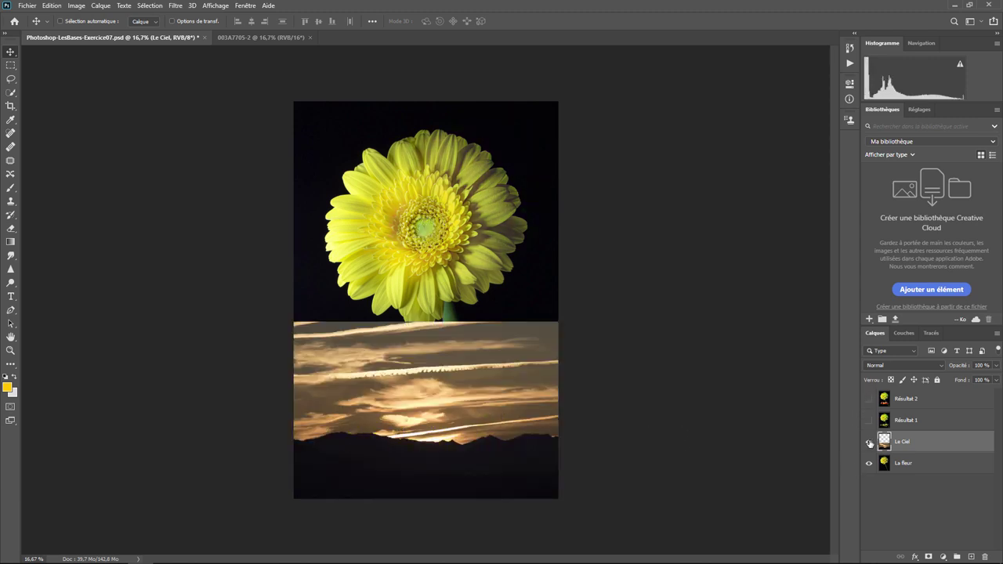
{"action": "left_click", "coordinate": [869, 442]}
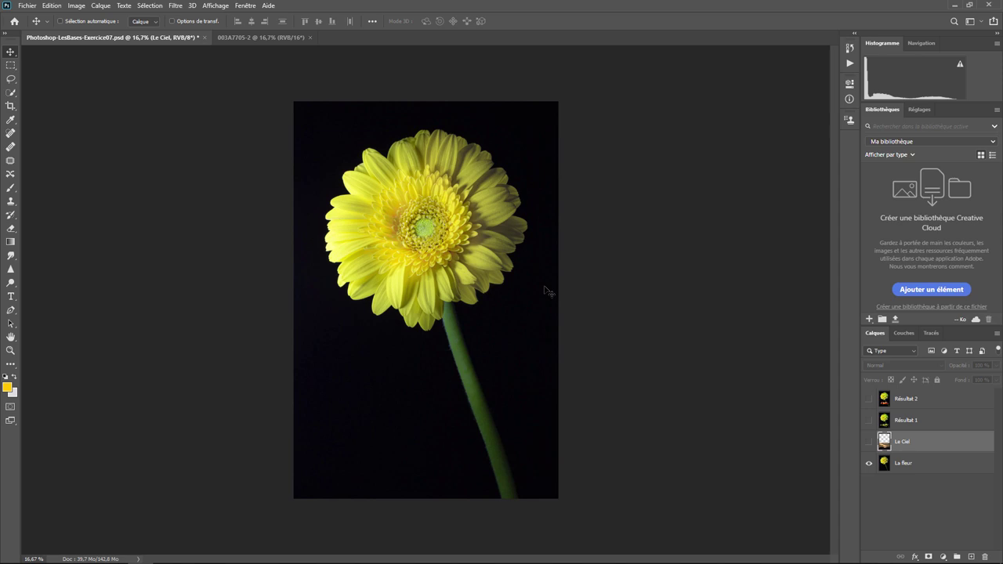
Select the La fleur layer with Alt+[ and briefly preview Résultat 1 over it.
{"action": "key", "text": "alt+bracketleft"}
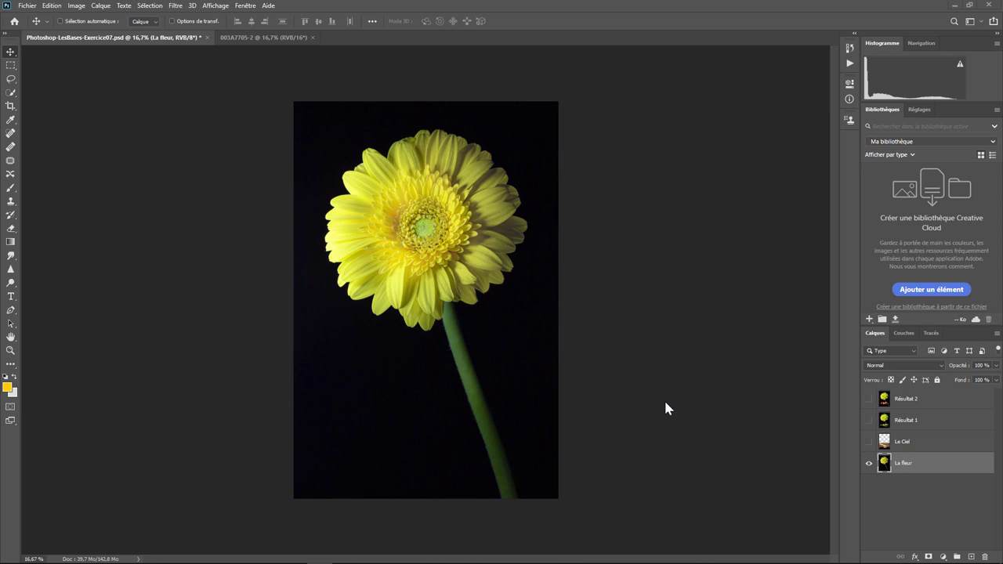
{"action": "left_click", "coordinate": [869, 420]}
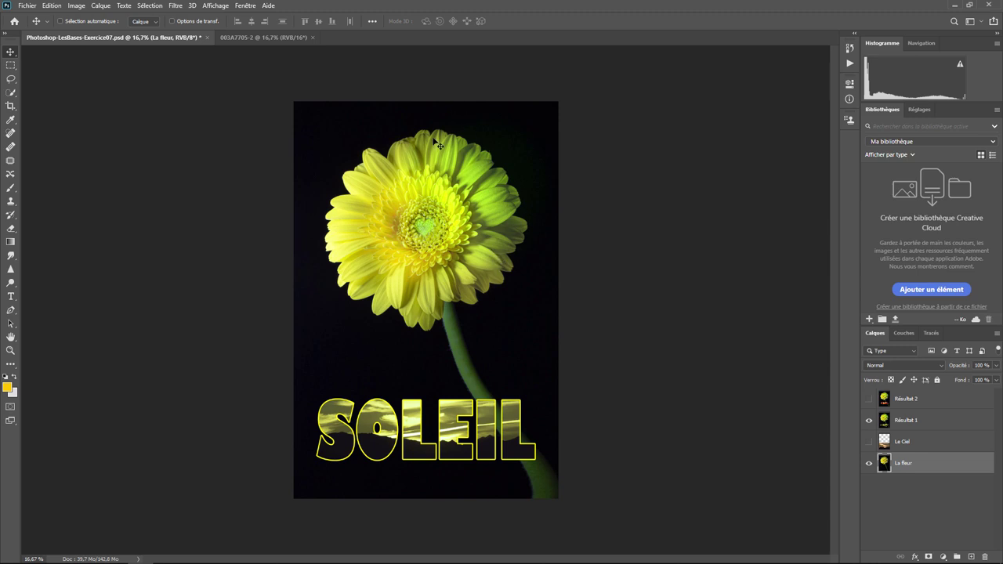
{"action": "left_click", "coordinate": [869, 421]}
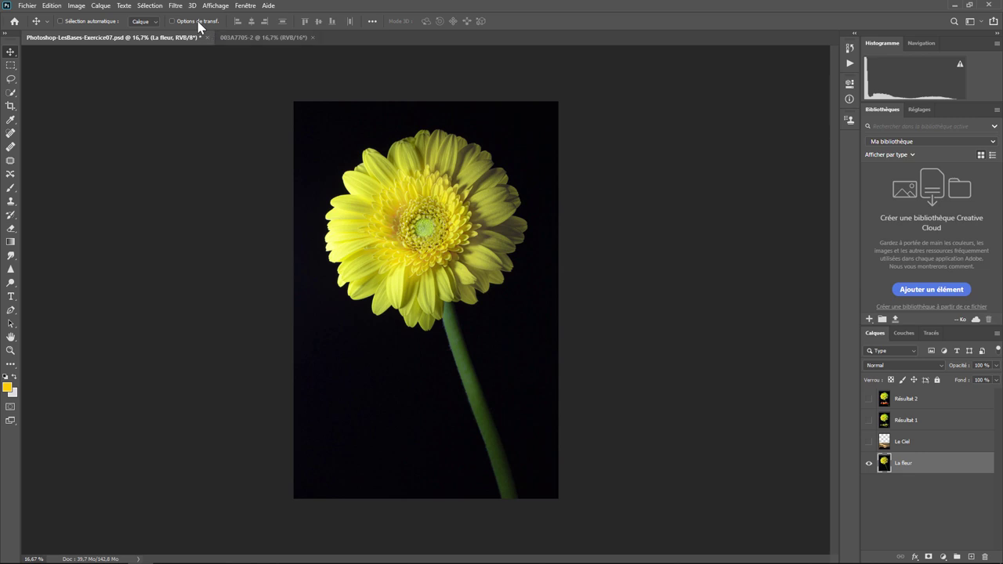
Apply Lighting Effects to La fleur with Ambiance 100 and a stronger green light intensity.
{"action": "left_click", "coordinate": [174, 7]}
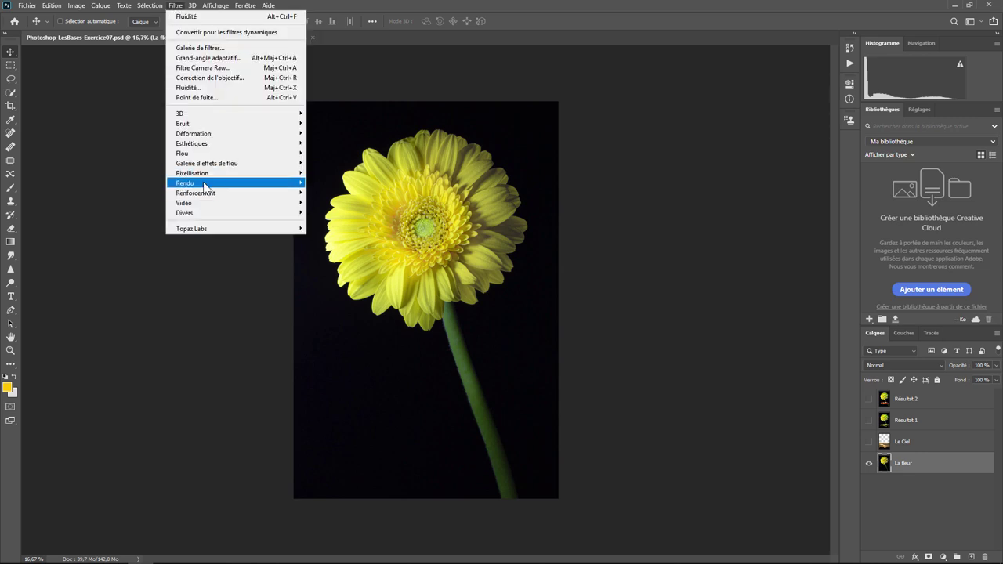
{"action": "mouse_move", "coordinate": [185, 183]}
{"action": "left_click", "coordinate": [331, 218]}
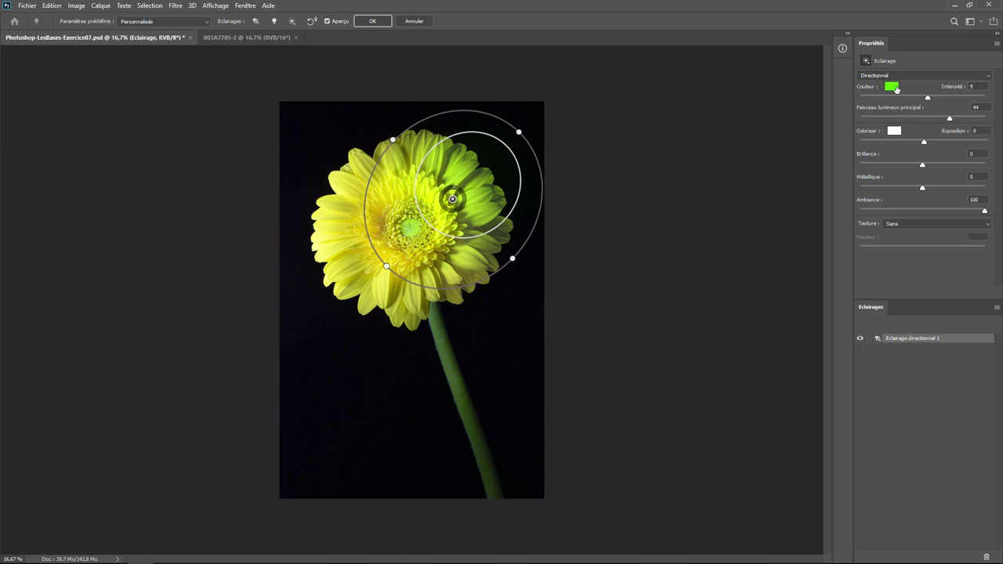
{"action": "mouse_move", "coordinate": [984, 210]}
{"action": "left_mouse_down"}
{"action": "mouse_move", "coordinate": [911, 210]}
{"action": "mouse_move", "coordinate": [1000, 223]}
{"action": "left_mouse_up"}
{"action": "type", "text": "1"}
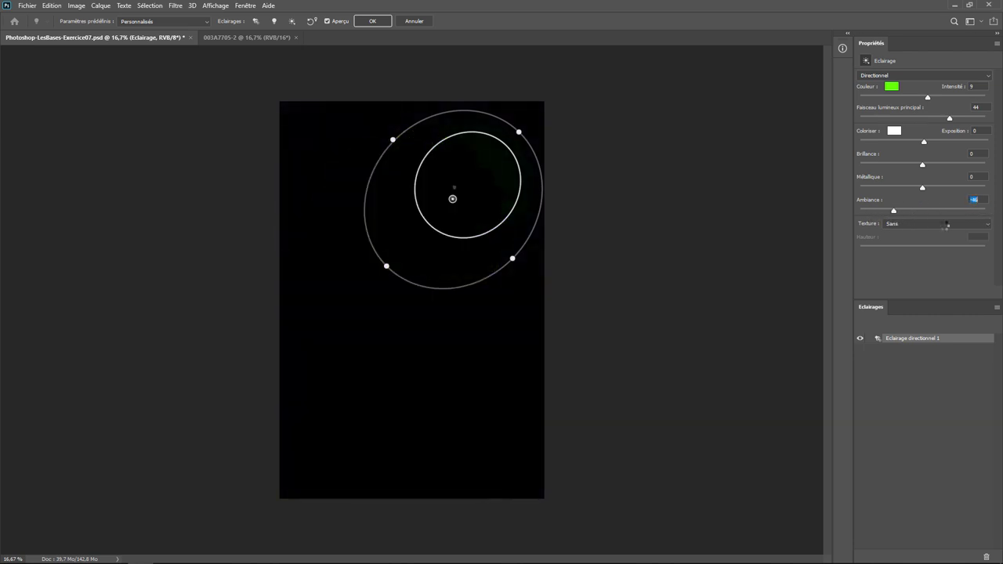
{"action": "type", "text": "00"}
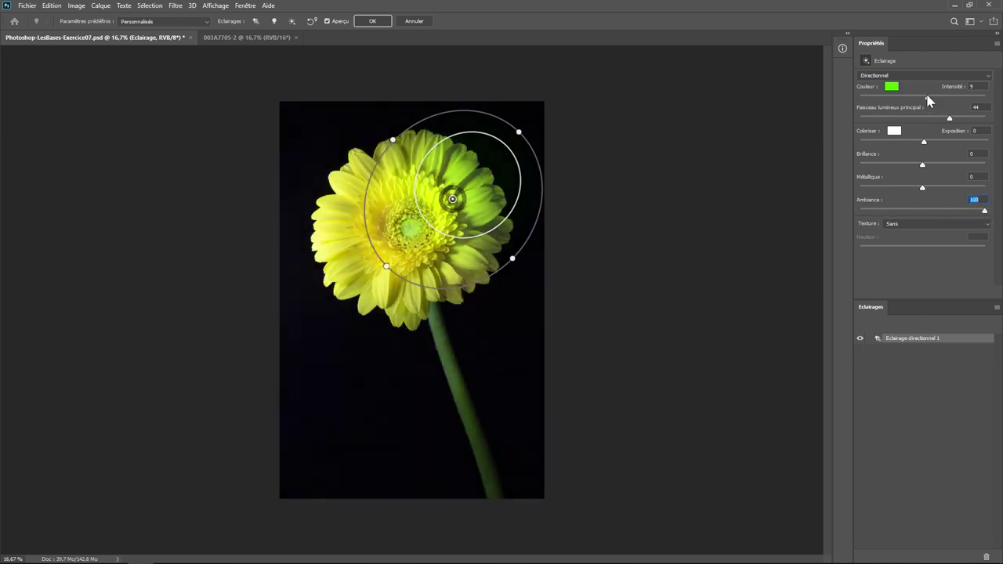
{"action": "left_click_drag", "start_coordinate": [928, 96], "coordinate": [929, 97]}
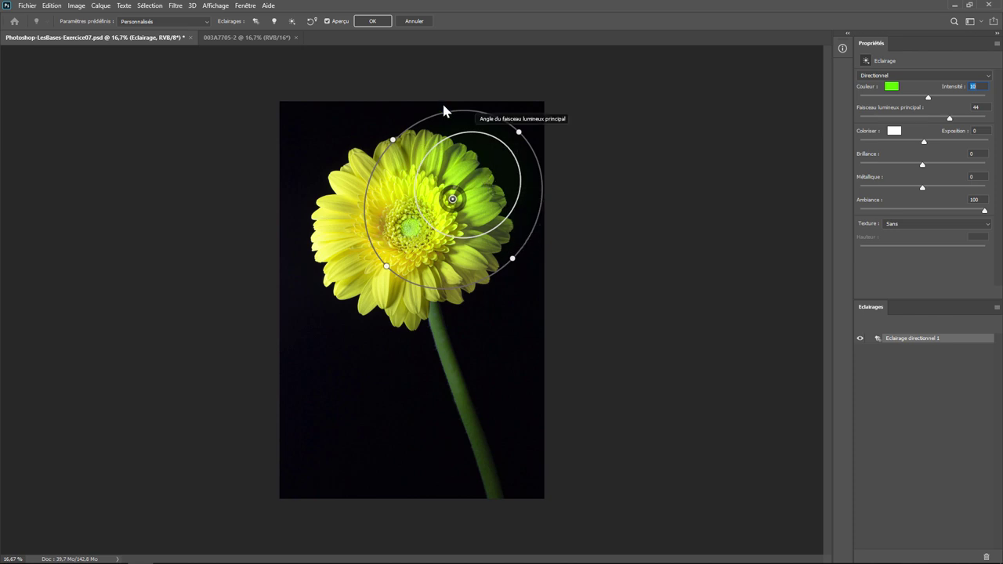
{"action": "left_click", "coordinate": [373, 23]}
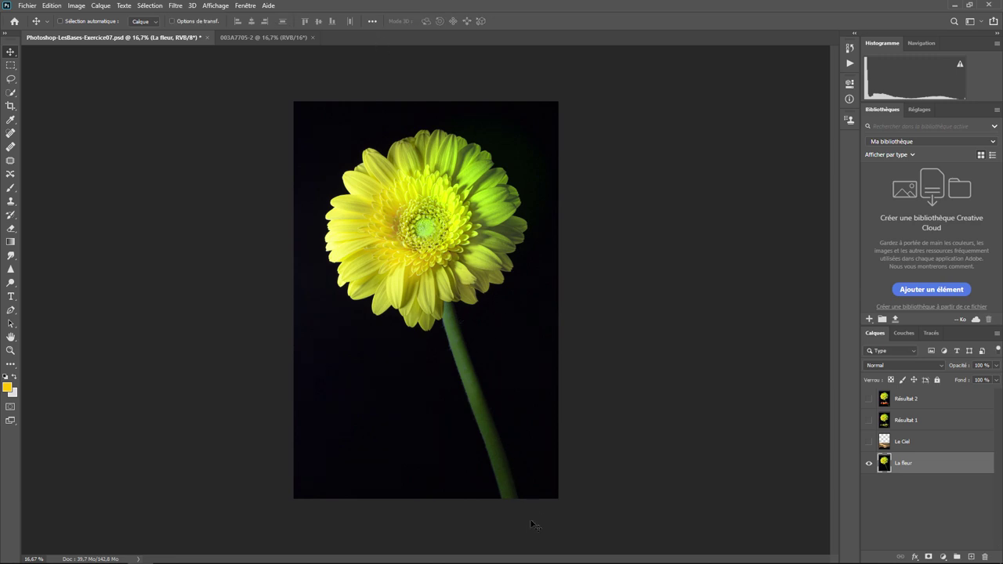
Open Liquify (Fluidité) and zoom in on the flower's green centre.
{"action": "left_click", "coordinate": [176, 6]}
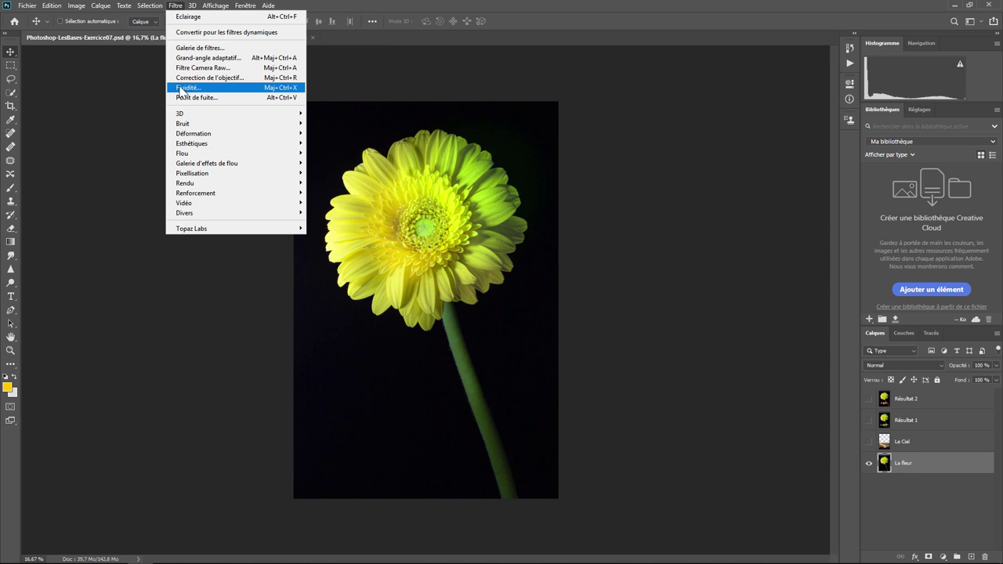
{"action": "left_click", "coordinate": [182, 88]}
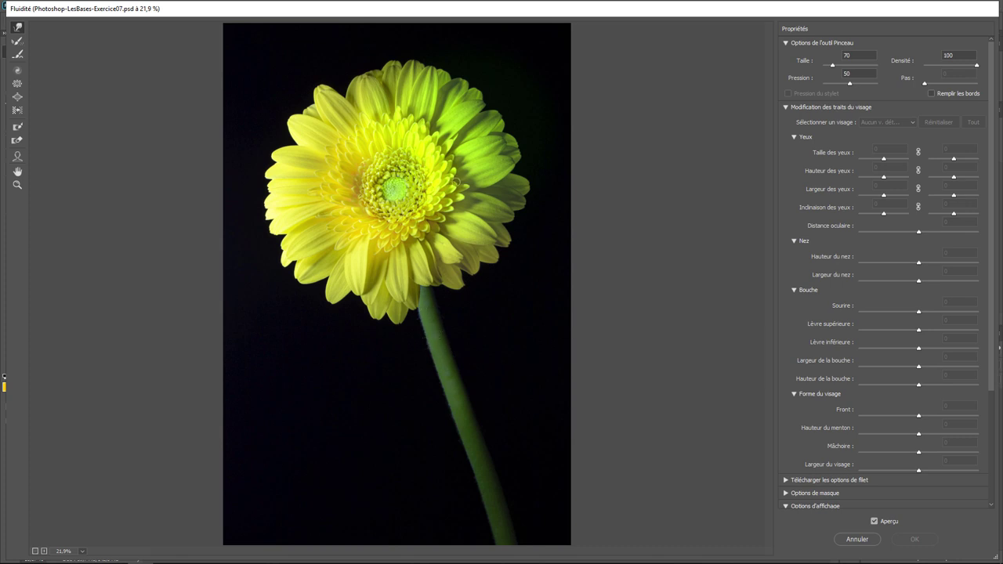
{"action": "scroll", "coordinate": [402, 258], "scroll_direction": "up", "scroll_amount": 1}
{"action": "scroll", "coordinate": [402, 257], "scroll_direction": "up", "scroll_amount": 2}
{"action": "scroll", "coordinate": [401, 257], "scroll_direction": "up", "scroll_amount": 2}
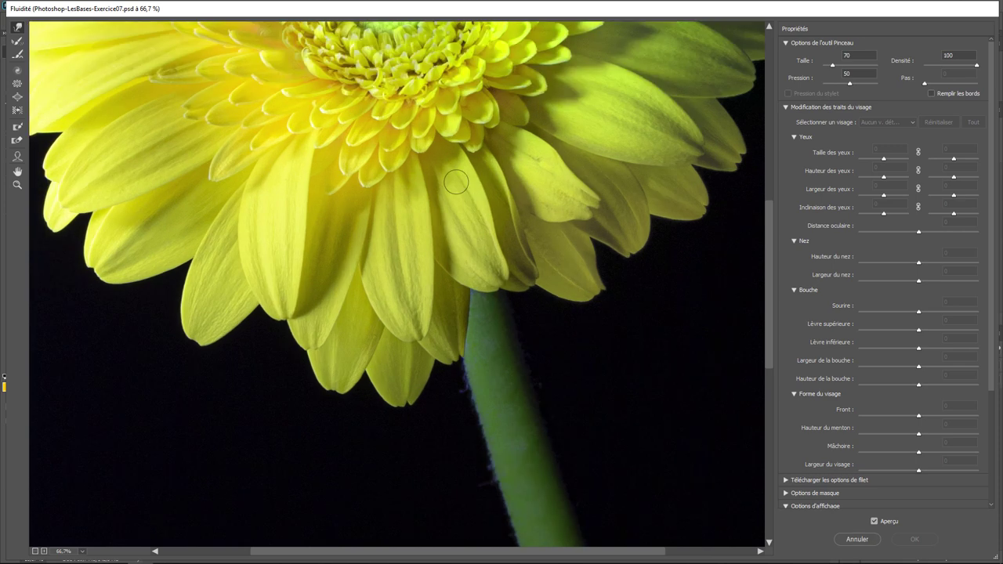
{"action": "left_click_drag", "start_coordinate": [398, 136], "coordinate": [431, 318]}
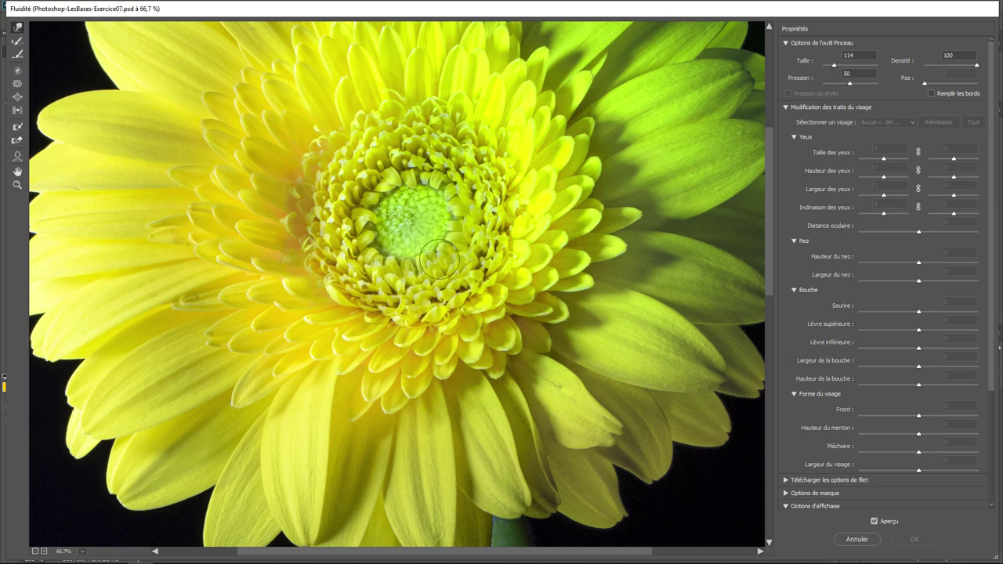
Forward-warp the green centre into a heart shape, undoing stray petal warps.
{"action": "left_click_drag", "start_coordinate": [440, 244], "coordinate": [449, 233]}
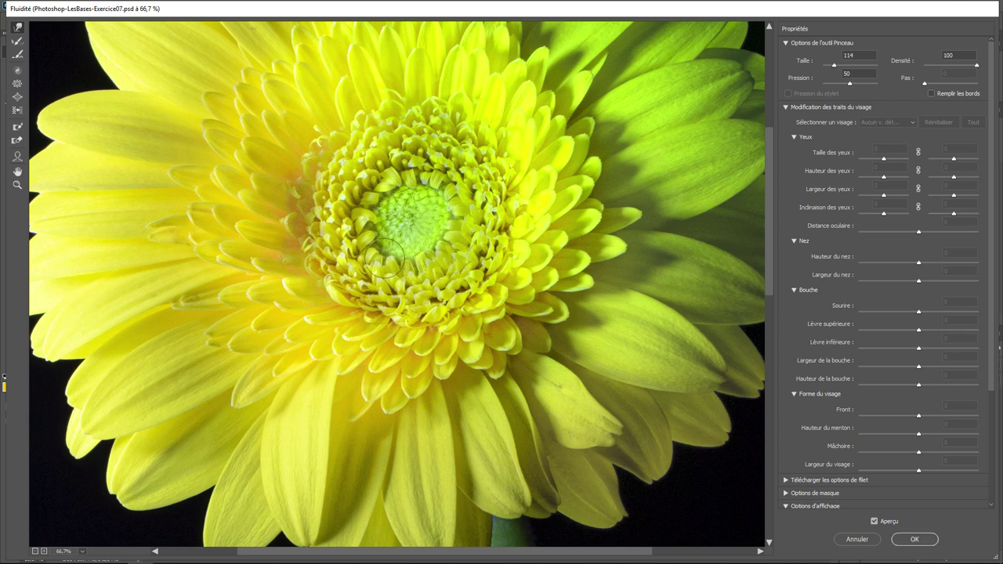
{"action": "mouse_move", "coordinate": [384, 259]}
{"action": "left_mouse_down"}
{"action": "mouse_move", "coordinate": [388, 245]}
{"action": "mouse_move", "coordinate": [372, 234]}
{"action": "mouse_move", "coordinate": [430, 250]}
{"action": "mouse_move", "coordinate": [378, 222]}
{"action": "left_mouse_up"}
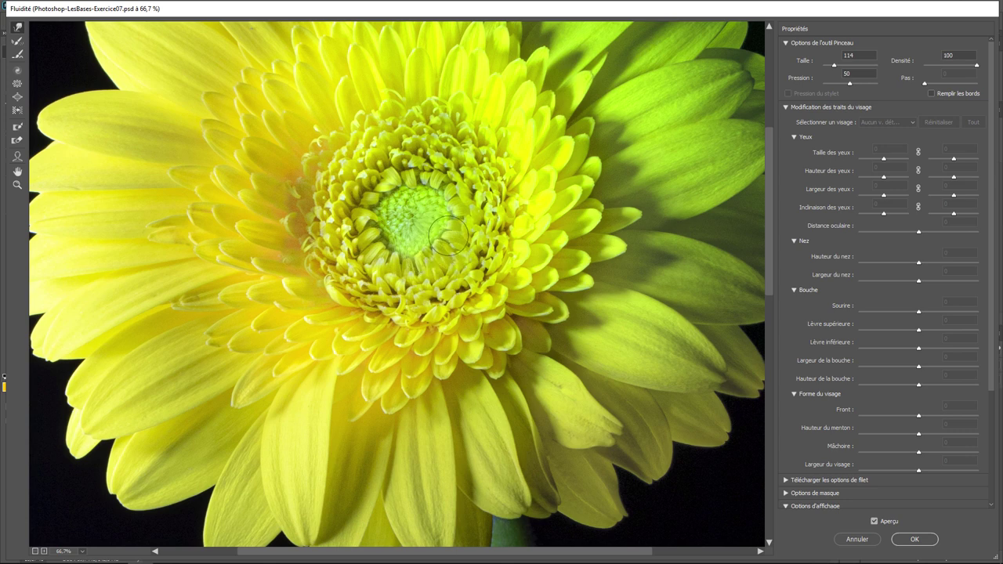
{"action": "key", "text": "ctrl+z"}
{"action": "left_click_drag", "start_coordinate": [413, 160], "coordinate": [411, 215]}
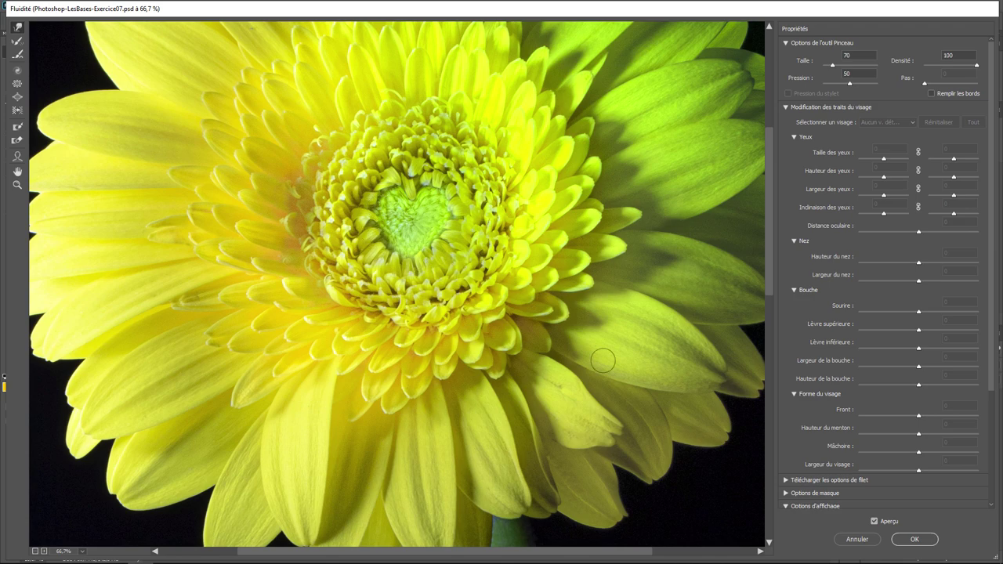
{"action": "key", "text": "ctrl+minus"}
{"action": "key", "text": "ctrl+minus"}
{"action": "key", "text": "ctrl+minus"}
{"action": "key", "text": "ctrl+minus"}
{"action": "key", "text": "ctrl+minus"}
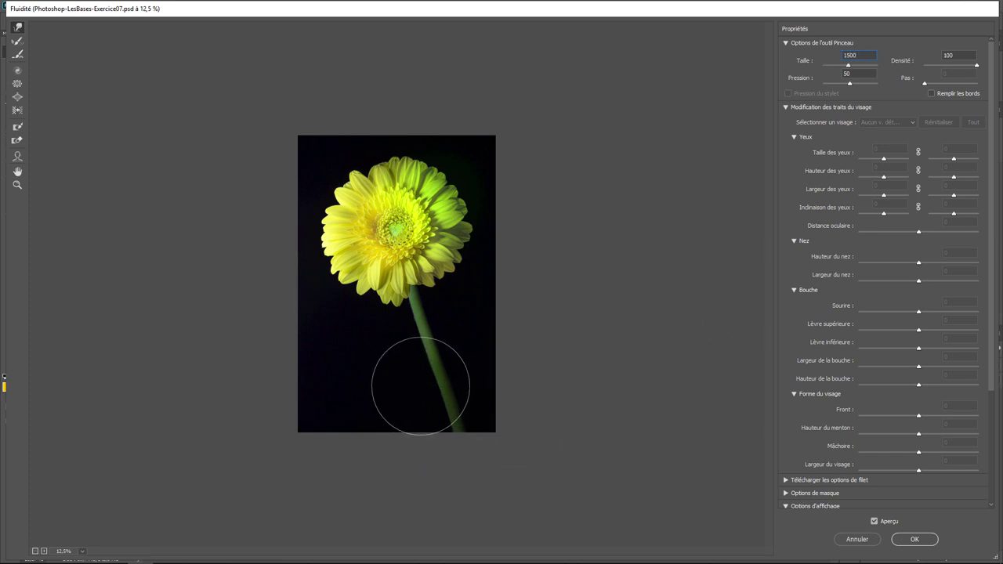
Curve the stem to the right with the 1500 px Forward Warp brush and apply Liquify.
{"action": "mouse_move", "coordinate": [420, 383]}
{"action": "left_mouse_down"}
{"action": "mouse_move", "coordinate": [513, 441]}
{"action": "mouse_move", "coordinate": [545, 449]}
{"action": "left_mouse_up"}
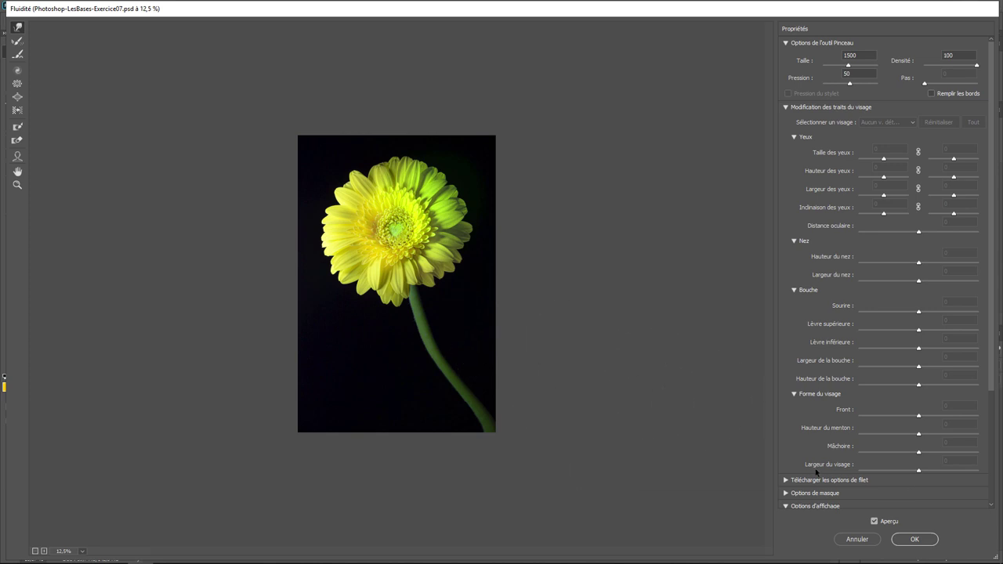
{"action": "left_click", "coordinate": [915, 539]}
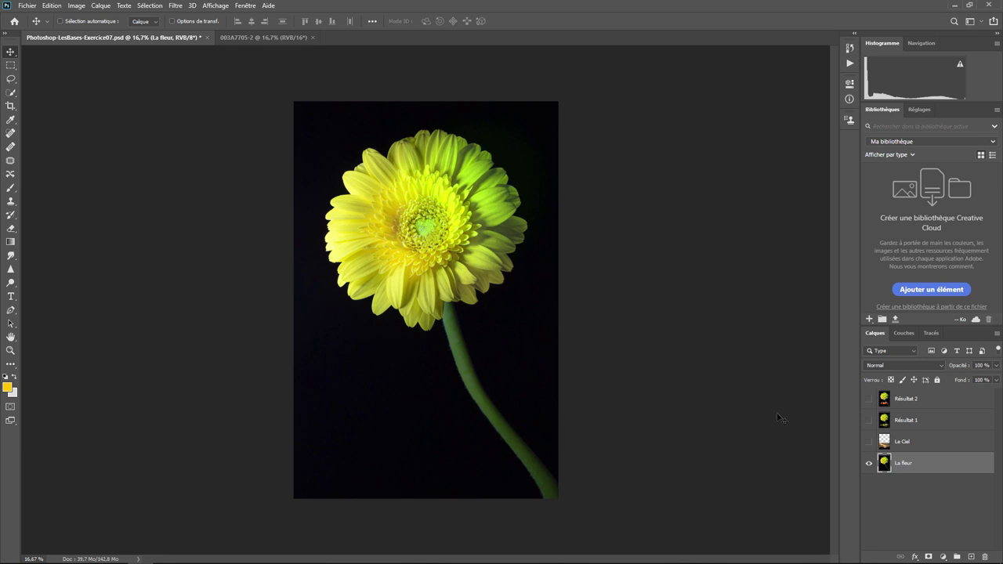
Briefly preview Résultat 1, then turn on the Le Ciel sunset sky layer.
{"action": "left_click", "coordinate": [869, 421]}
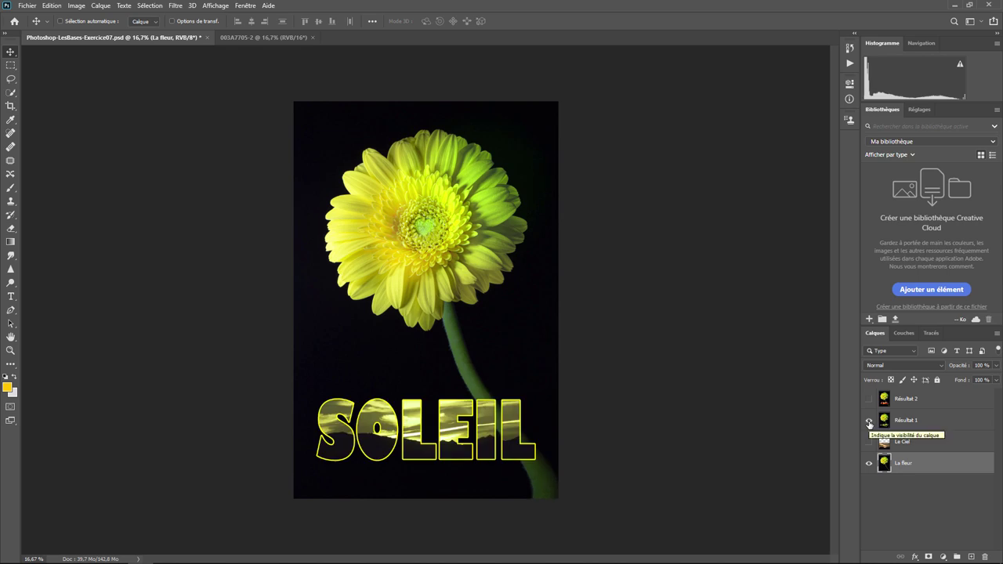
{"action": "left_click", "coordinate": [870, 421]}
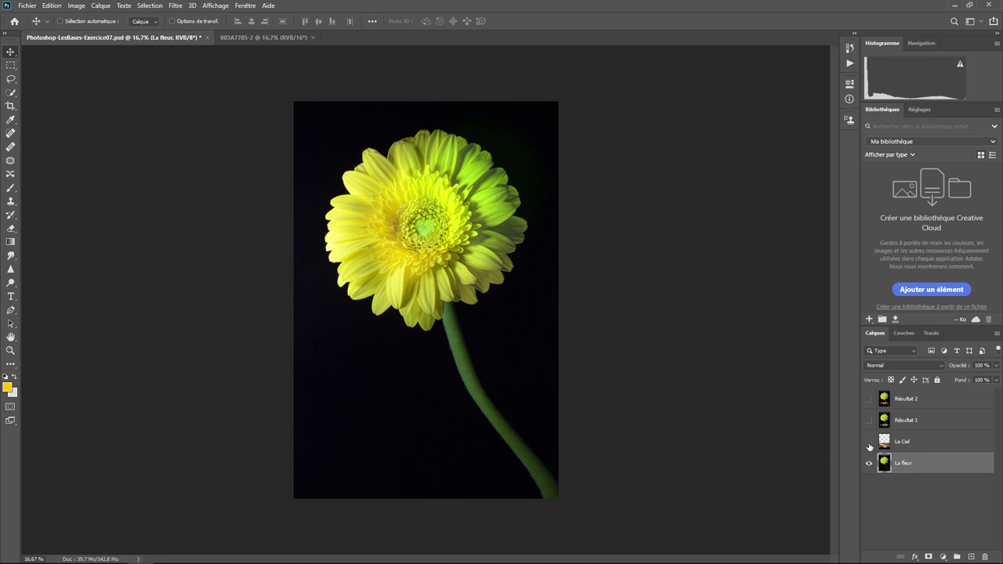
{"action": "left_click", "coordinate": [869, 442]}
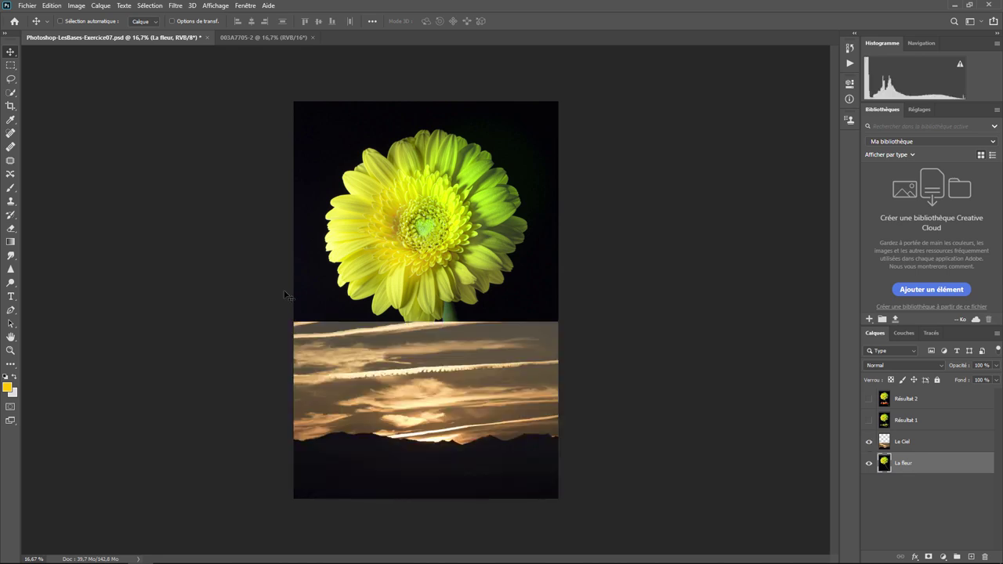
{"action": "left_click", "coordinate": [11, 297]}
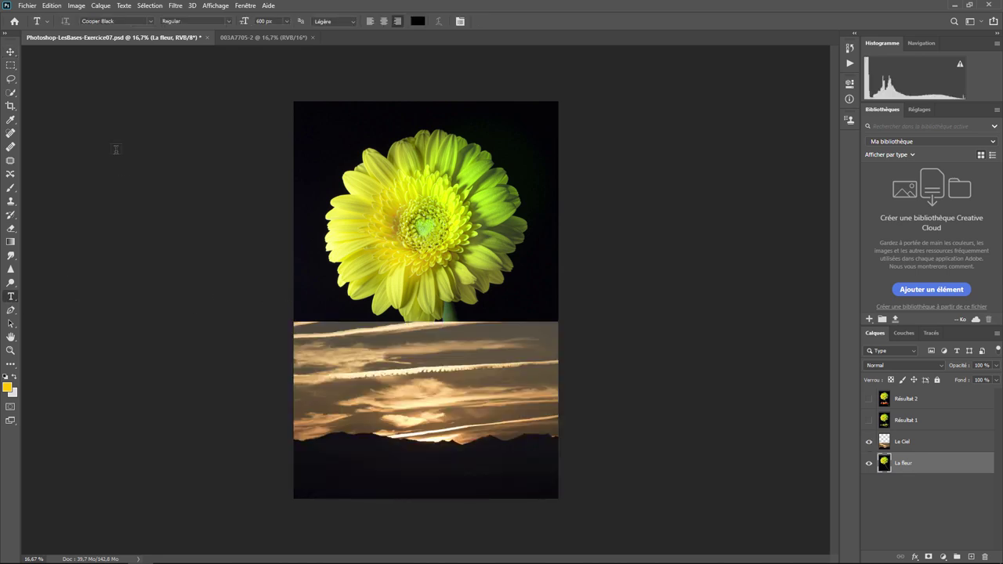
Add SOLEIL in Cooper Black, centre it low on the sky, and place its layer below Le Ciel.
{"action": "left_click", "coordinate": [324, 425]}
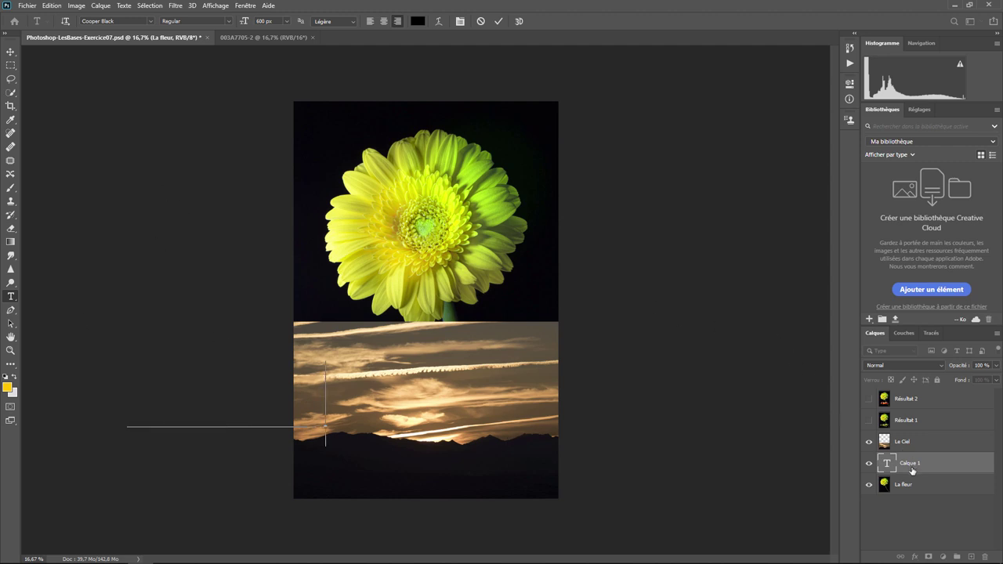
{"action": "left_click_drag", "start_coordinate": [914, 468], "coordinate": [911, 439]}
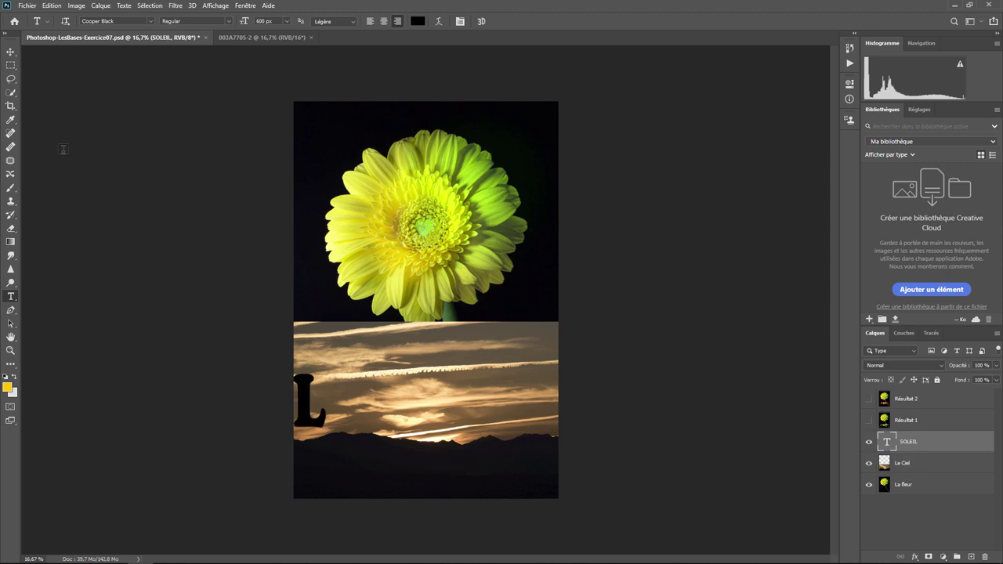
{"action": "left_click", "coordinate": [10, 51]}
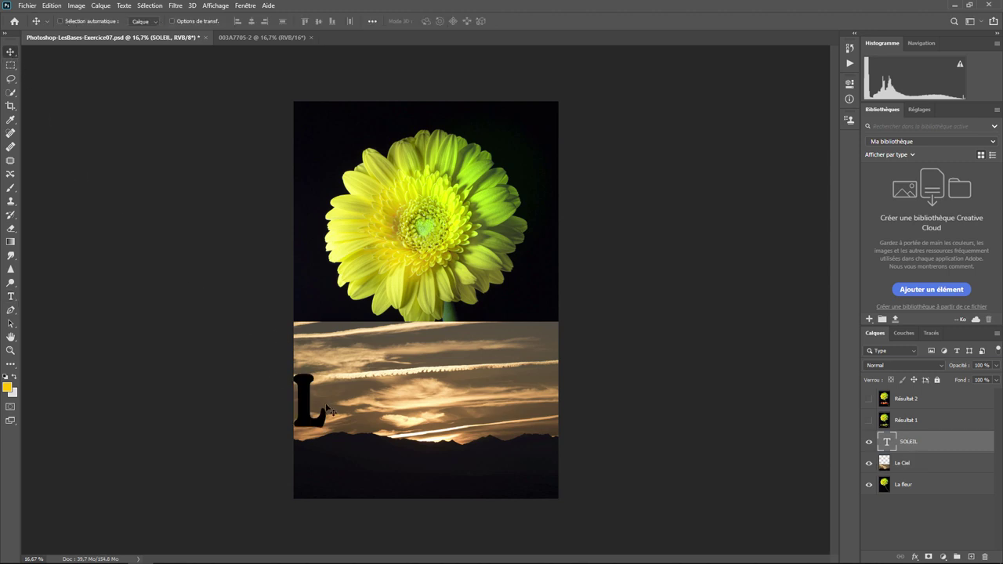
{"action": "mouse_move", "coordinate": [304, 402]}
{"action": "left_mouse_down"}
{"action": "mouse_move", "coordinate": [508, 410]}
{"action": "mouse_move", "coordinate": [497, 410]}
{"action": "left_mouse_up"}
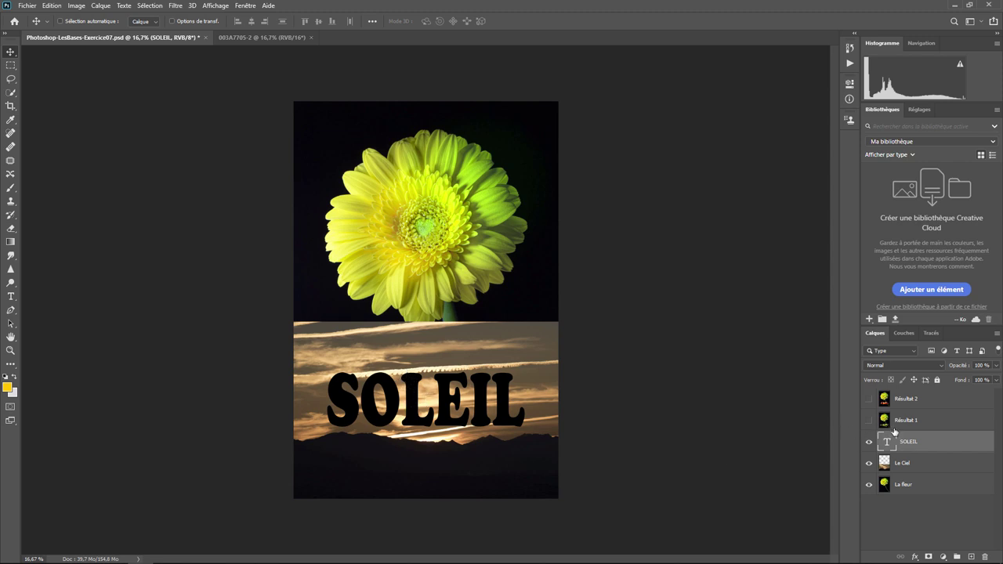
{"action": "left_click_drag", "start_coordinate": [486, 400], "coordinate": [486, 424]}
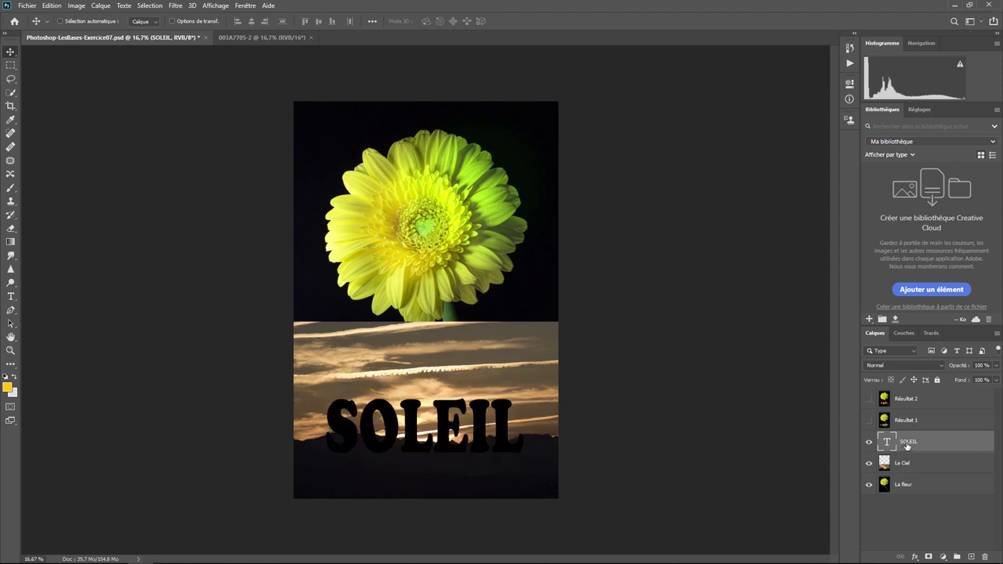
{"action": "left_click_drag", "start_coordinate": [907, 444], "coordinate": [914, 463]}
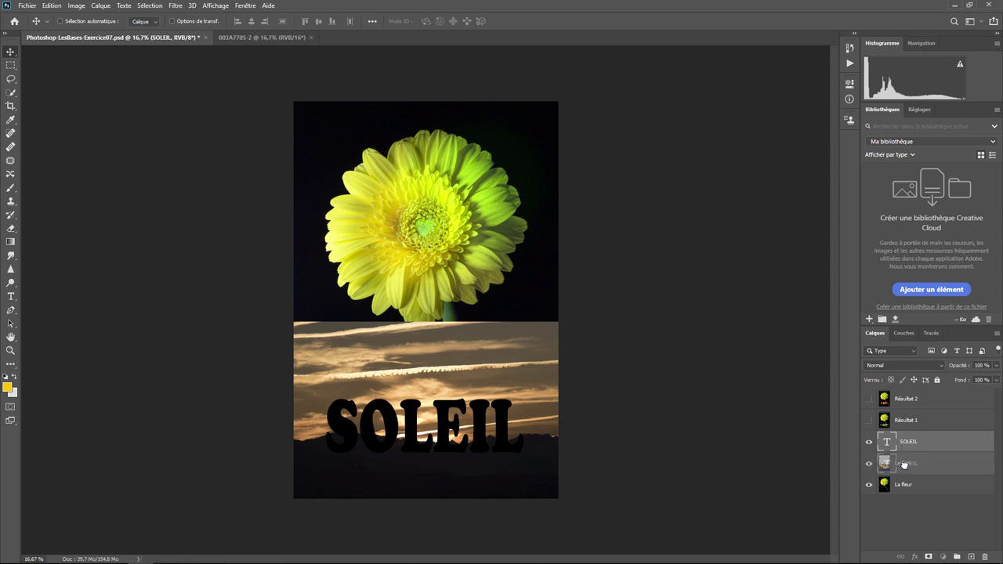
Clip the Le Ciel sky to the SOLEIL text from the layer context menu, then select SOLEIL.
{"action": "left_click", "coordinate": [910, 443]}
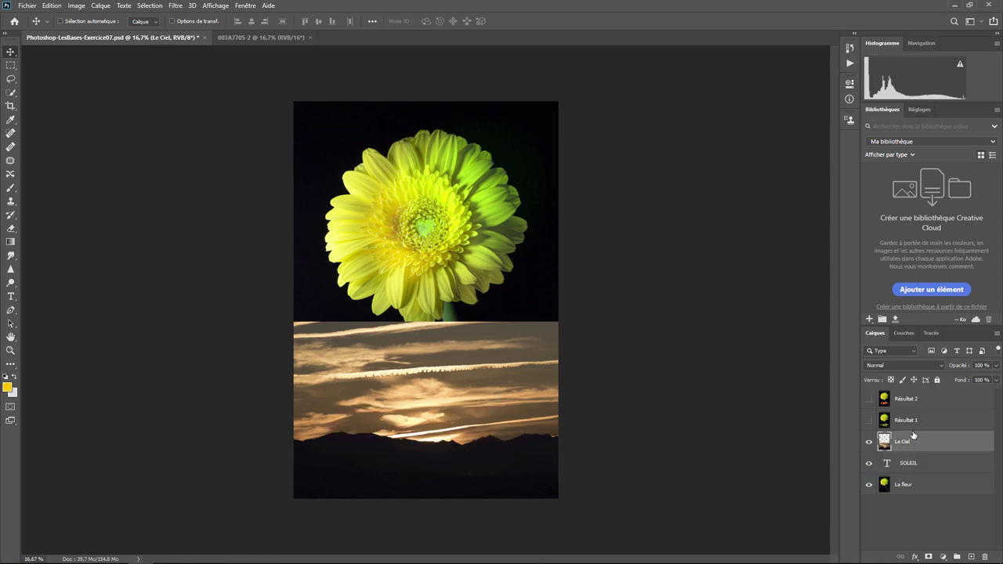
{"action": "right_click", "coordinate": [910, 444]}
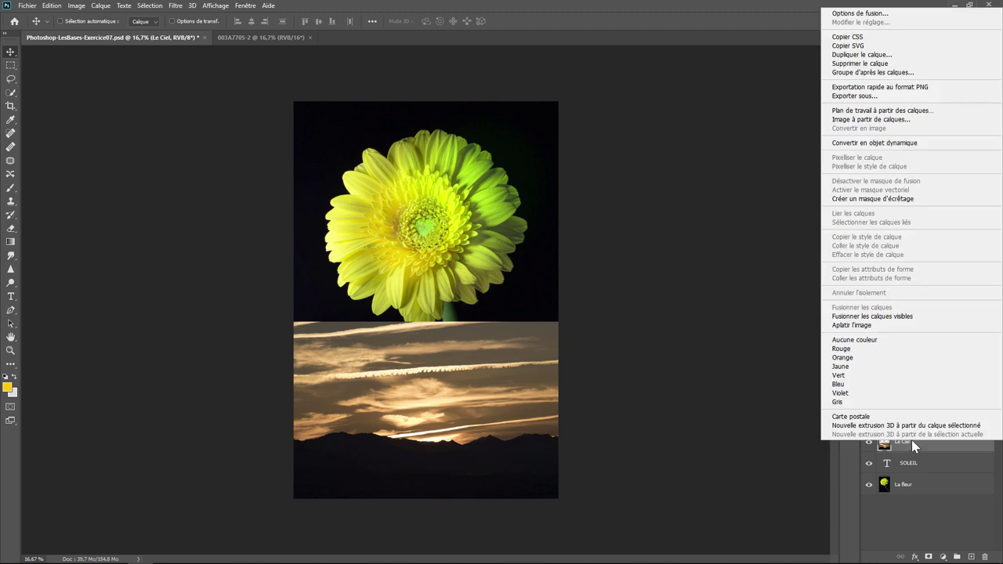
{"action": "left_click", "coordinate": [868, 200]}
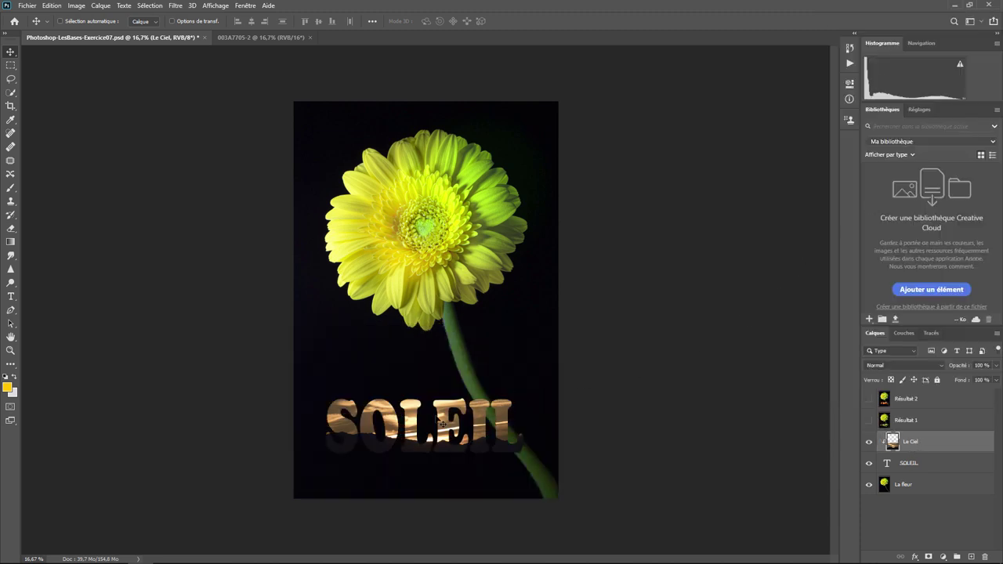
{"action": "left_click", "coordinate": [907, 466]}
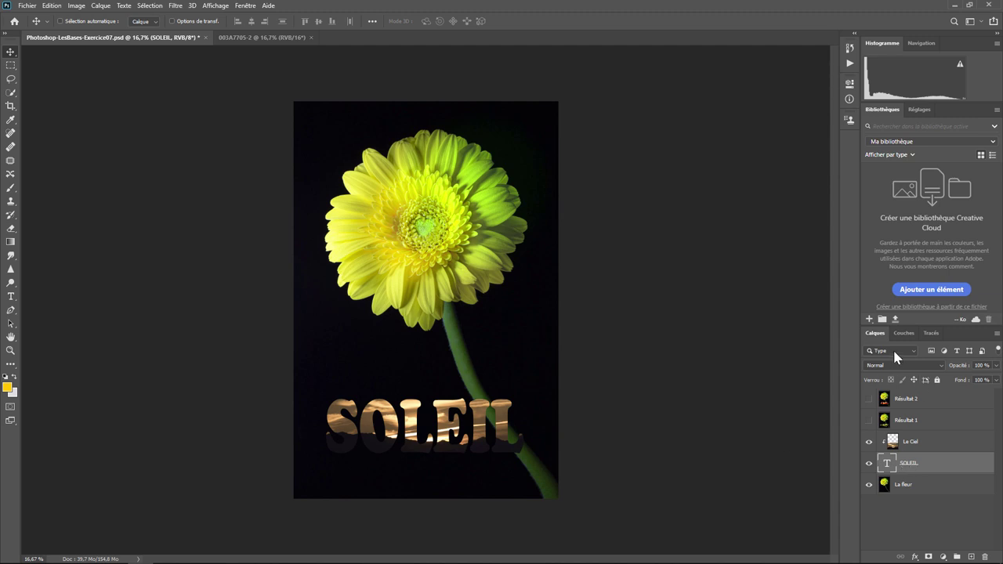
Add a 13 px yellow outside stroke to SOLEIL through Blending Options.
{"action": "right_click", "coordinate": [918, 468]}
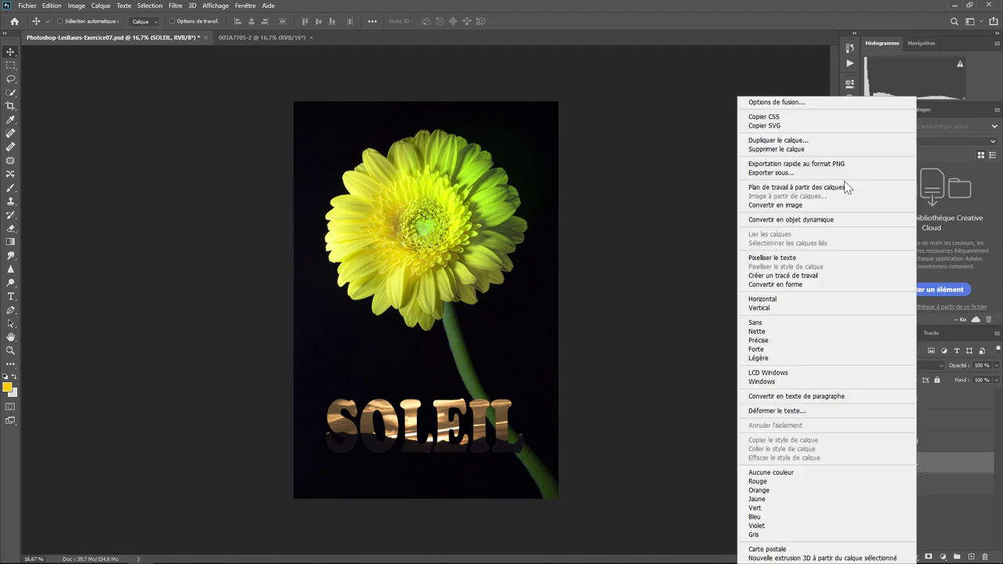
{"action": "left_click", "coordinate": [791, 110]}
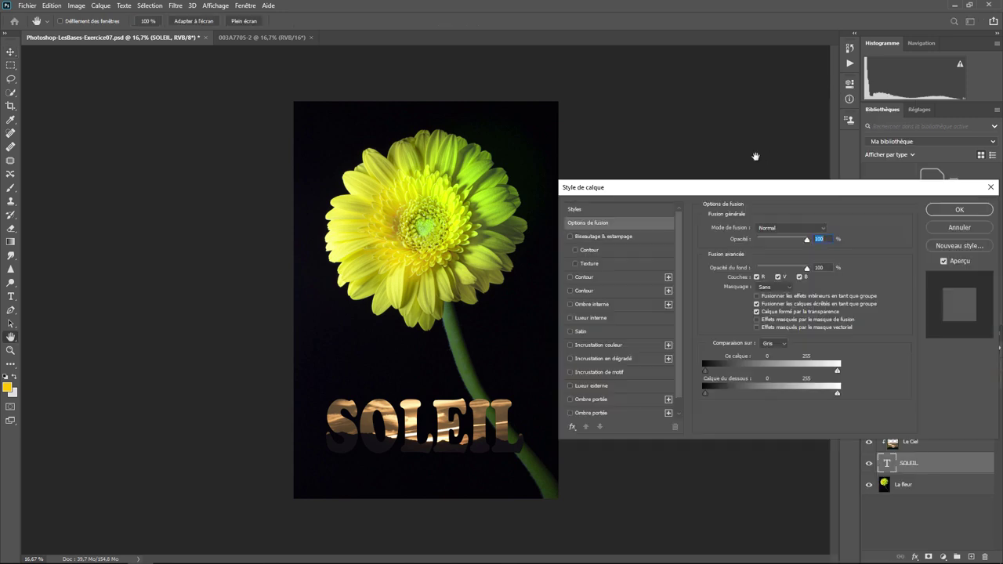
{"action": "left_click", "coordinate": [571, 278]}
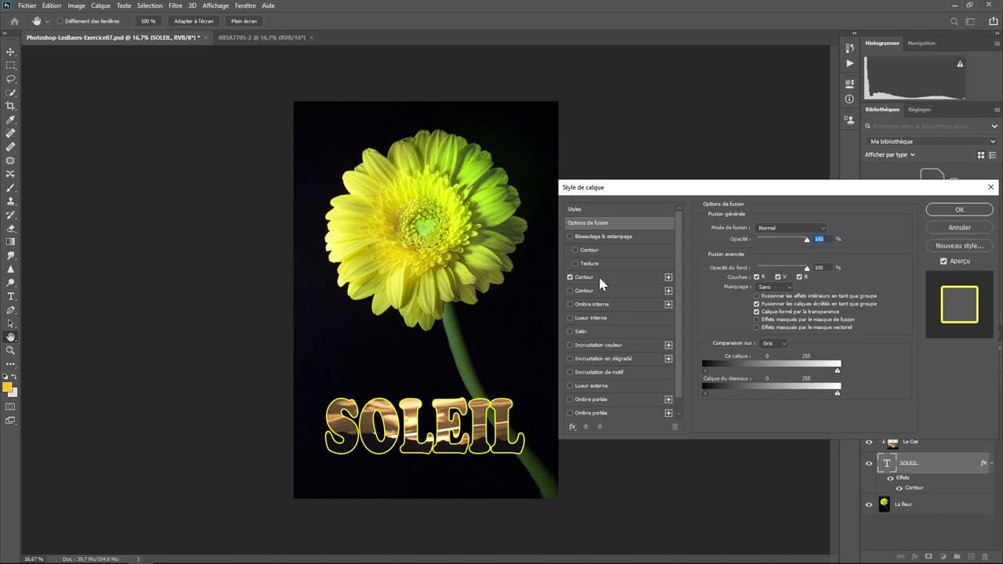
{"action": "left_click", "coordinate": [599, 279]}
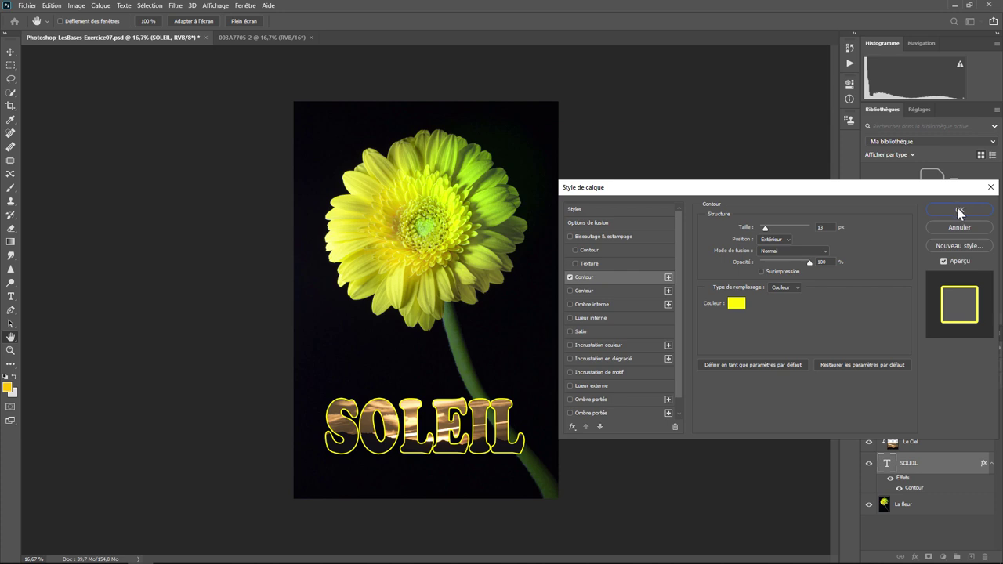
{"action": "left_click", "coordinate": [960, 213]}
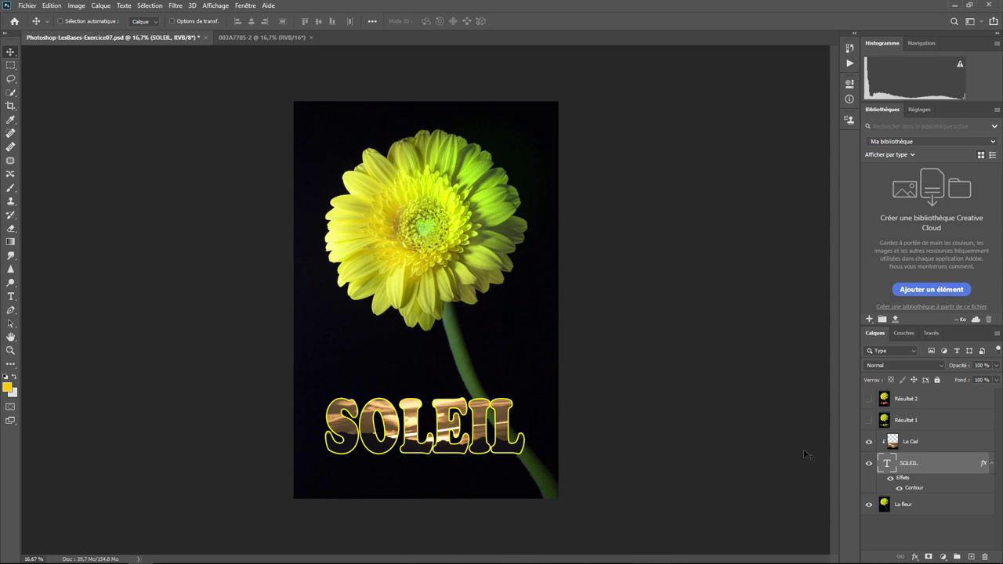
{"action": "left_click", "coordinate": [943, 446]}
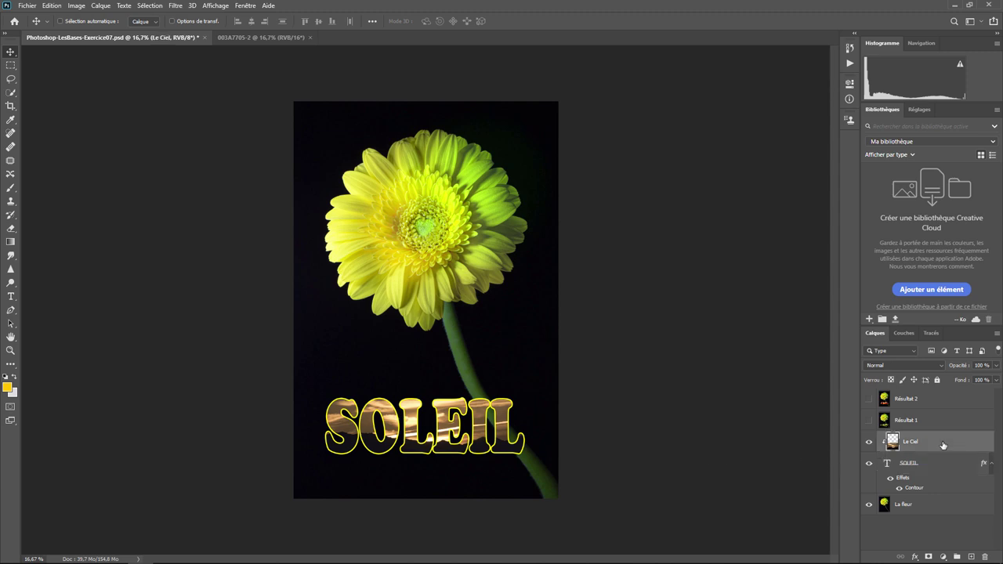
Add a Hue/Saturation layer at Hue +35, clipped to the sky so only SOLEIL is tinted.
{"action": "left_click", "coordinate": [944, 556]}
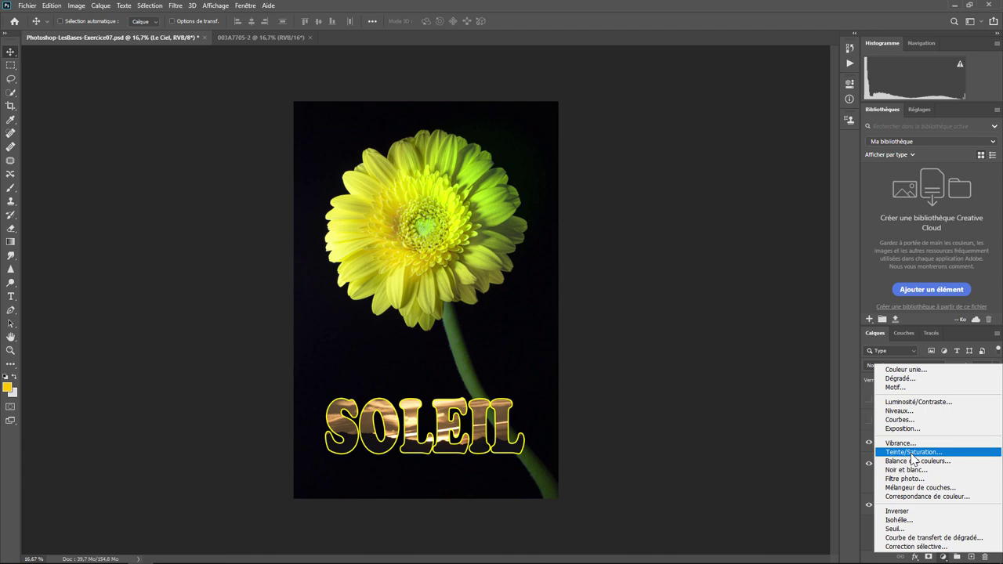
{"action": "left_click", "coordinate": [913, 453]}
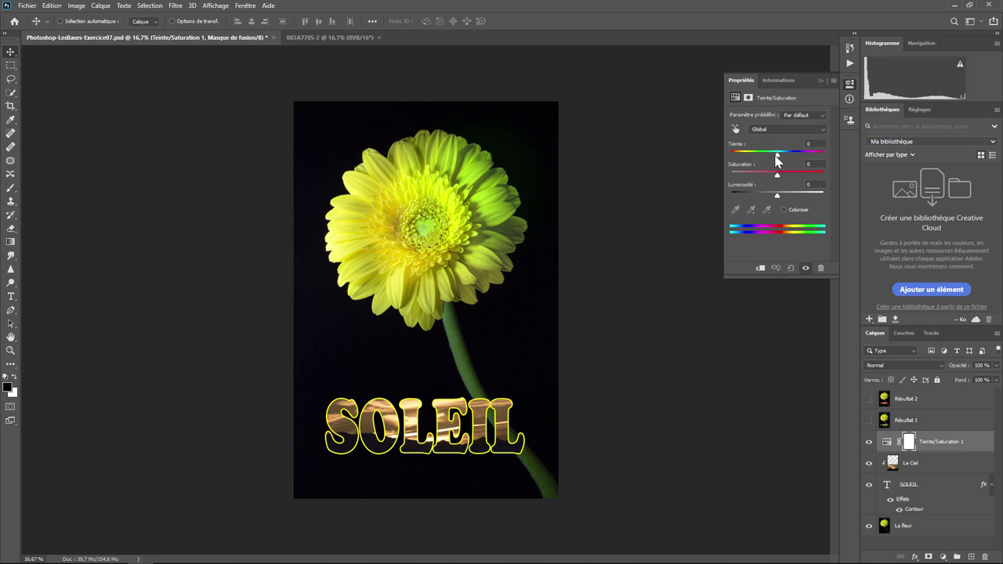
{"action": "left_click_drag", "start_coordinate": [778, 157], "coordinate": [795, 157]}
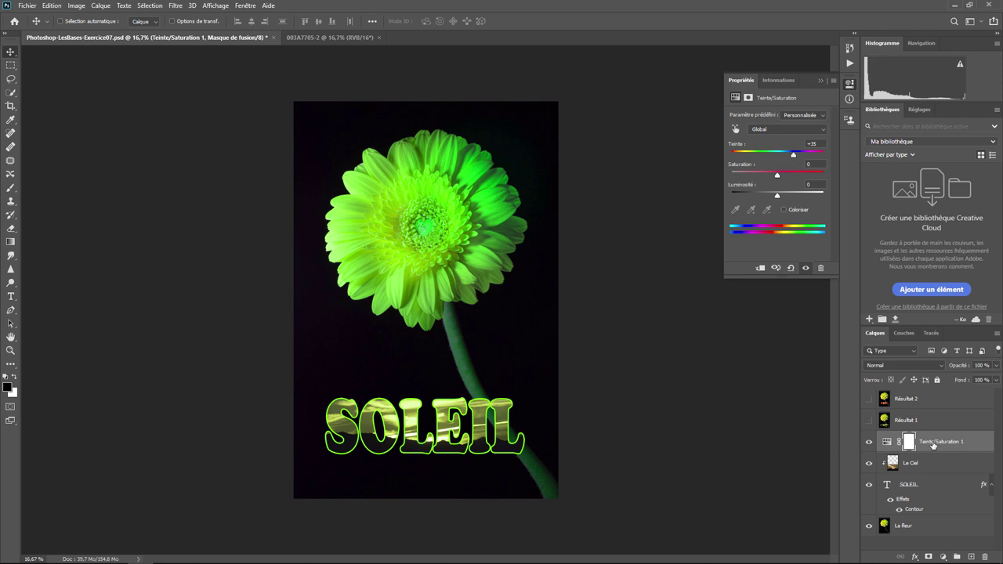
{"action": "right_click", "coordinate": [934, 444]}
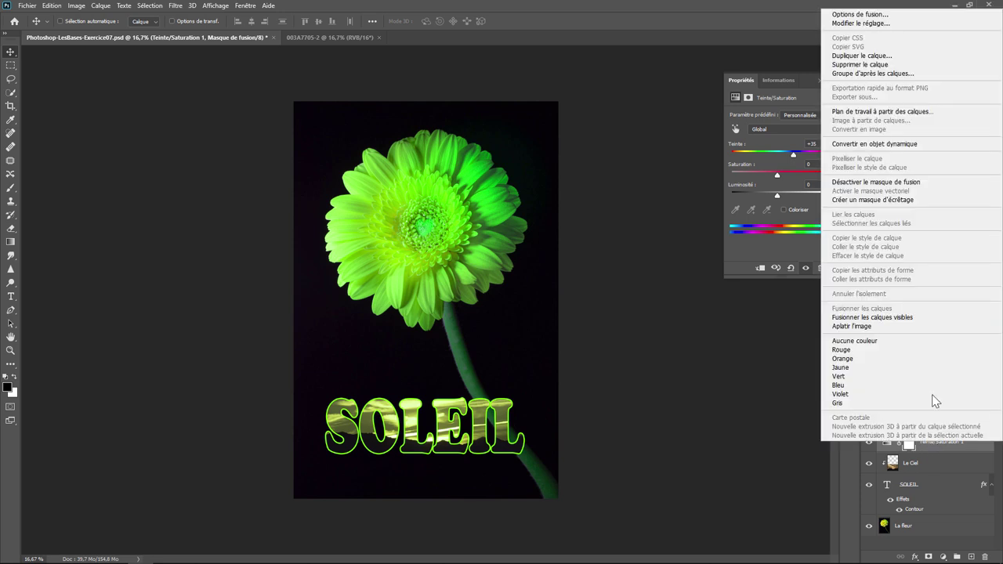
{"action": "left_click", "coordinate": [870, 200]}
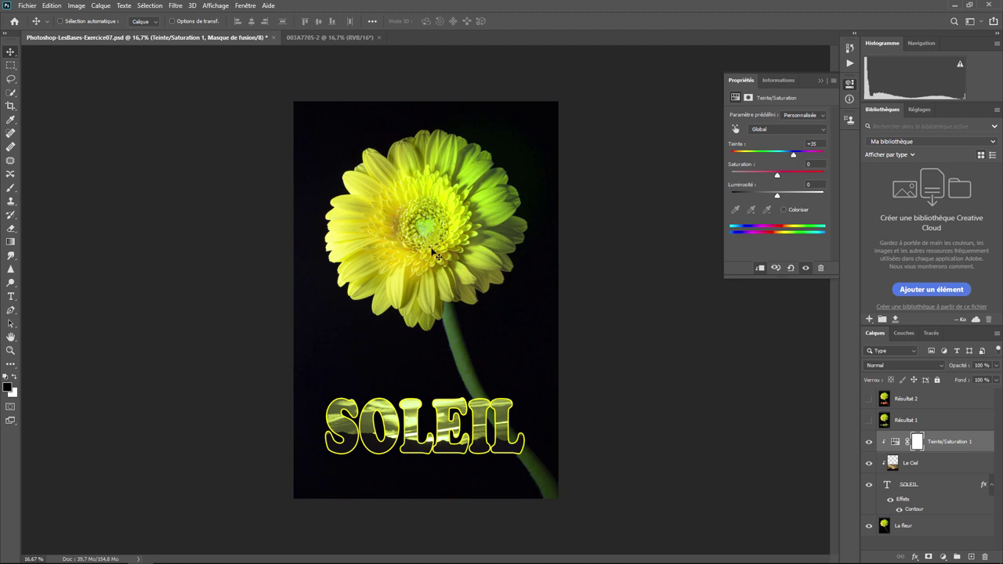
{"action": "left_click", "coordinate": [868, 421]}
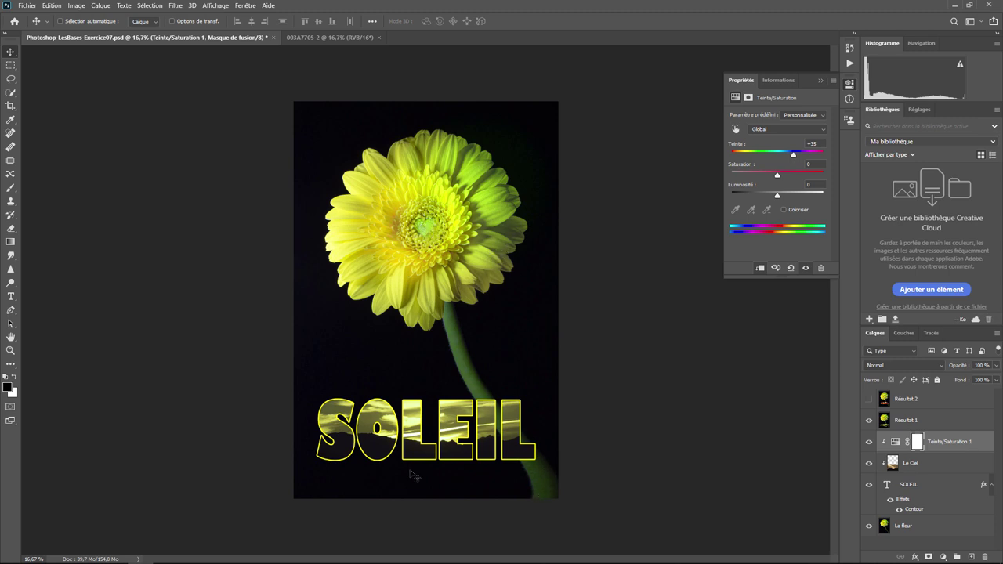
{"action": "left_click", "coordinate": [868, 421]}
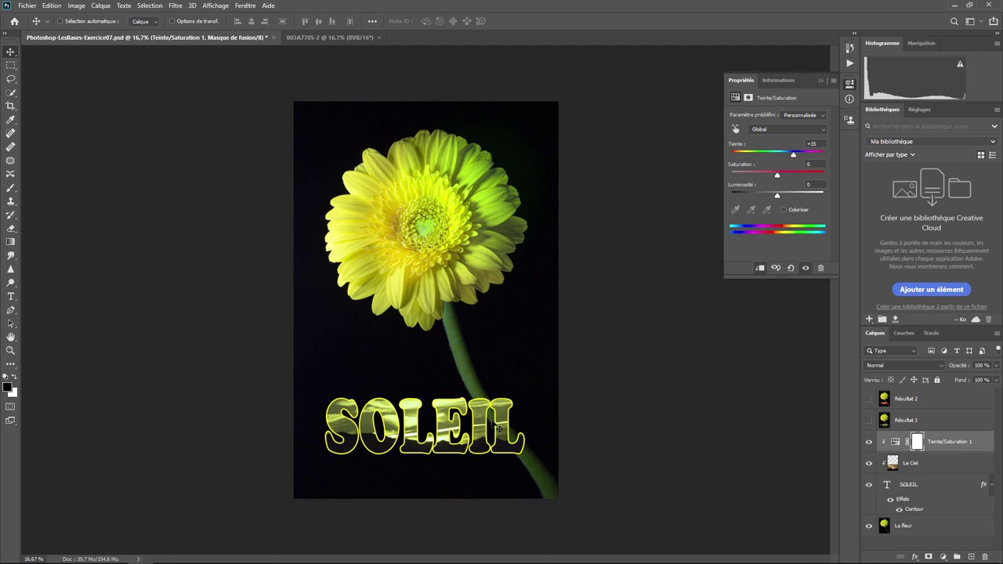
{"action": "left_click", "coordinate": [928, 488]}
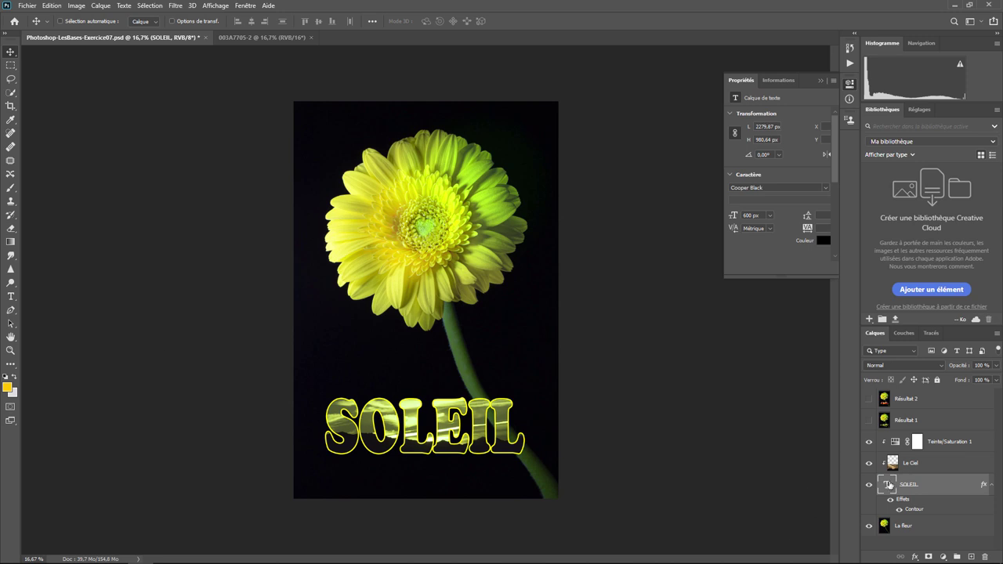
Switch SOLEIL to the Alfa Slab One font and move it slightly up and right.
{"action": "double_click", "coordinate": [887, 488]}
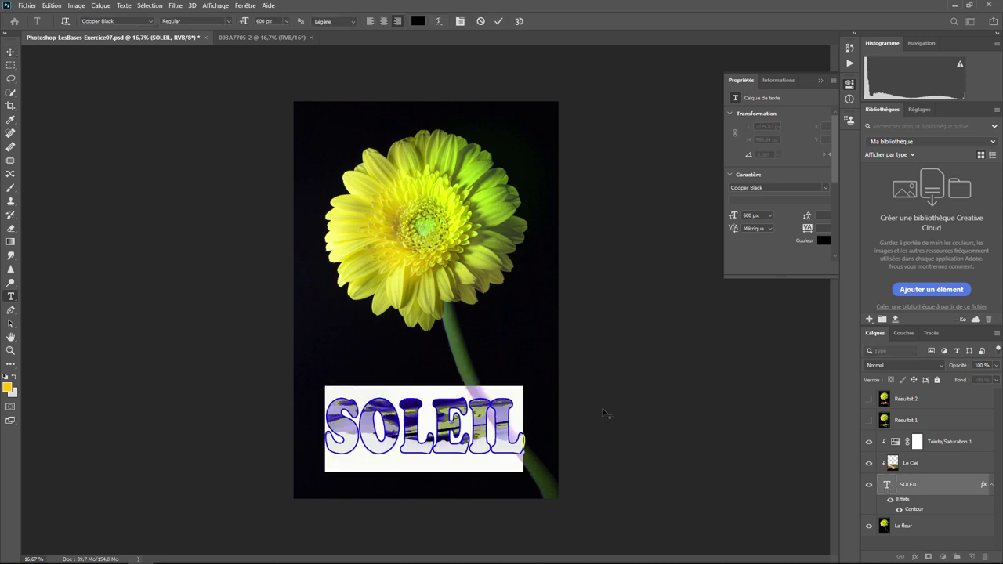
{"action": "left_click", "coordinate": [151, 21]}
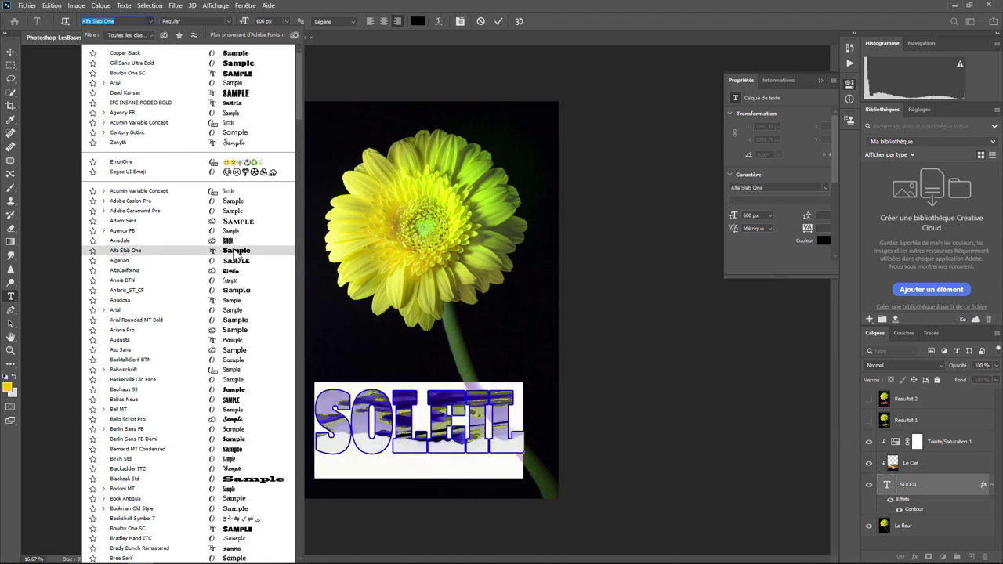
{"action": "left_click", "coordinate": [234, 251]}
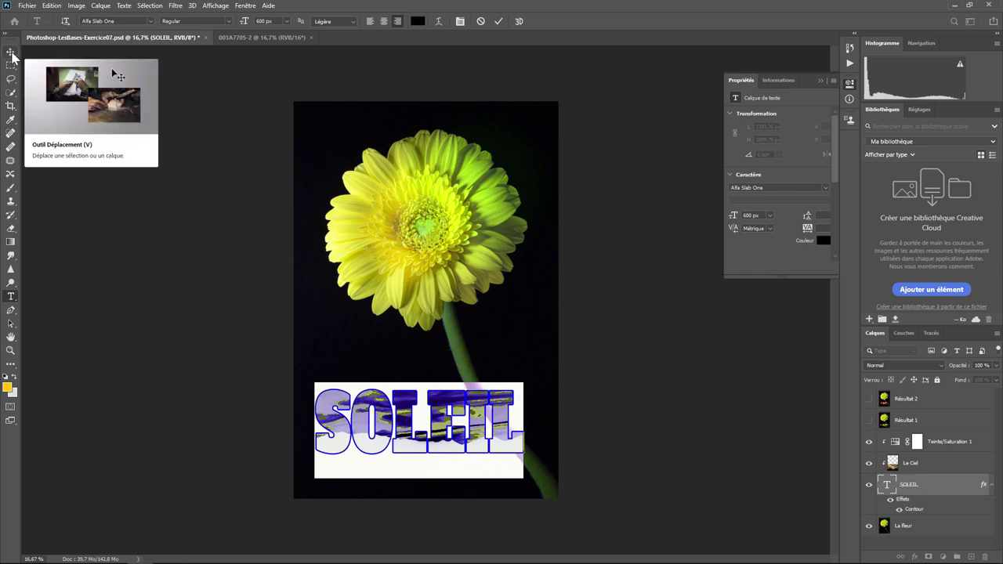
{"action": "left_click", "coordinate": [12, 57]}
{"action": "mouse_move", "coordinate": [406, 421]}
{"action": "left_mouse_down"}
{"action": "mouse_move", "coordinate": [413, 410]}
{"action": "mouse_move", "coordinate": [416, 418]}
{"action": "mouse_move", "coordinate": [408, 424]}
{"action": "mouse_move", "coordinate": [415, 394]}
{"action": "left_mouse_up"}
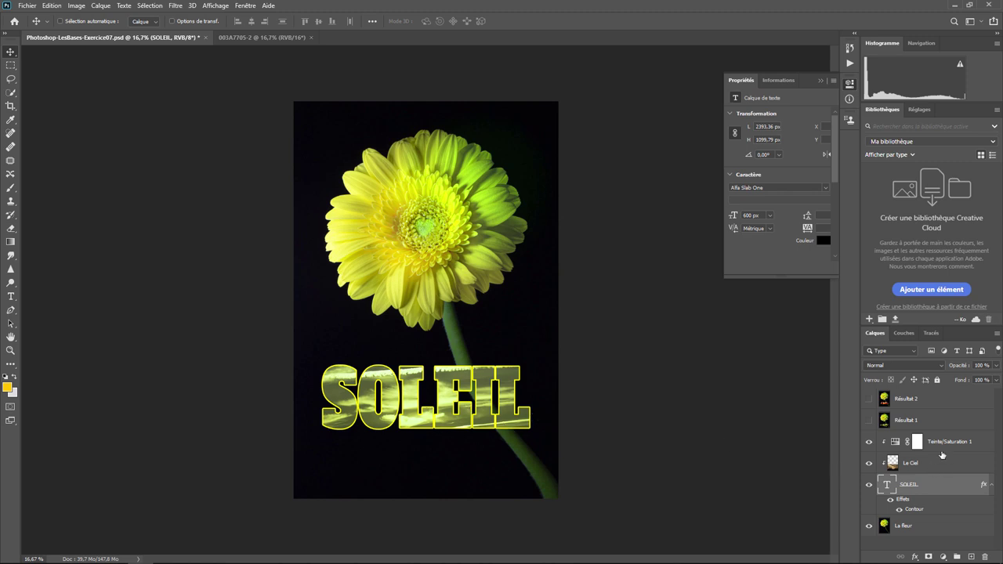
Set the Hue/Saturation hue to about -32 for pink-red letters, and show the Résultat 2 layer.
{"action": "left_click", "coordinate": [941, 445]}
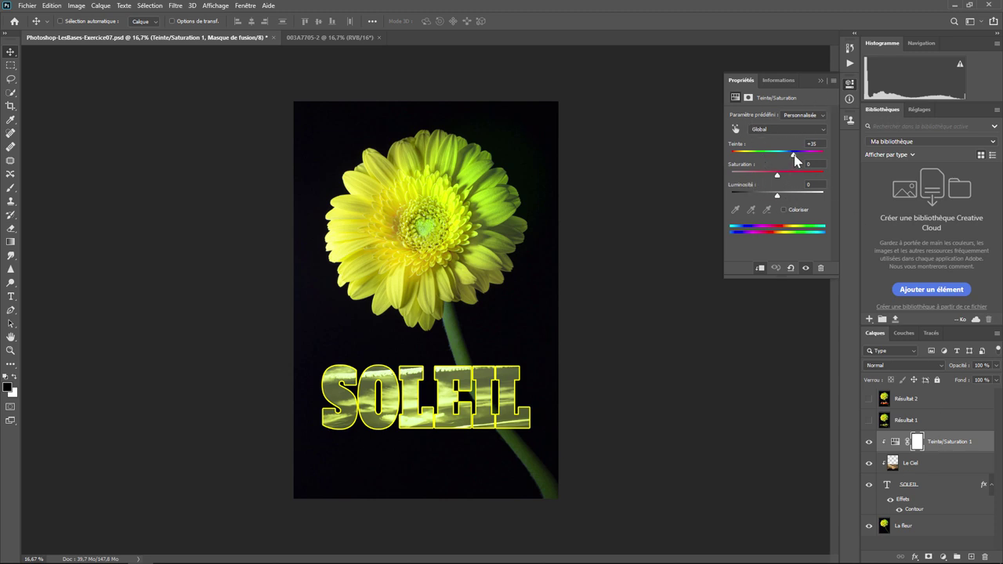
{"action": "left_click_drag", "start_coordinate": [794, 155], "coordinate": [759, 153]}
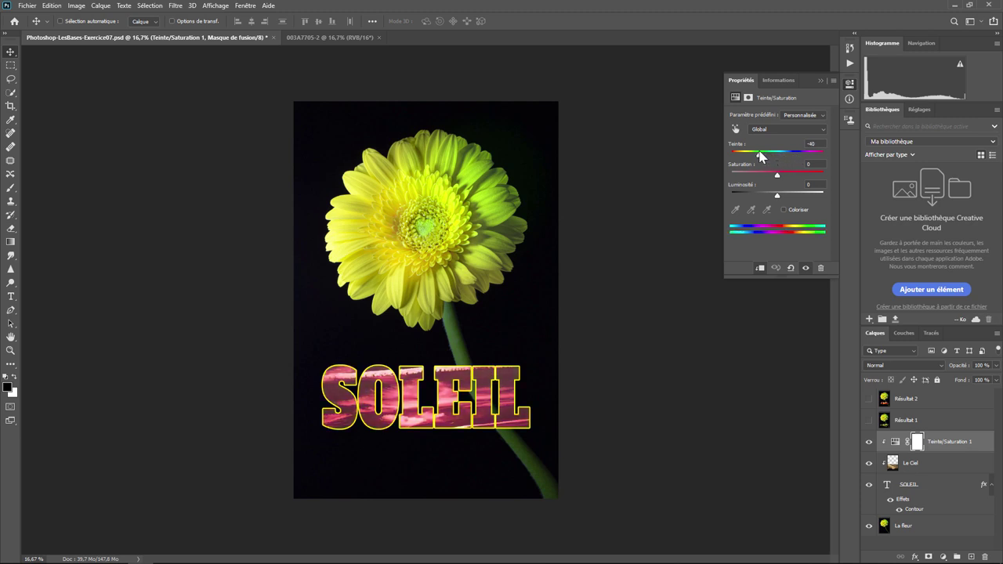
{"action": "left_click_drag", "start_coordinate": [759, 155], "coordinate": [765, 157]}
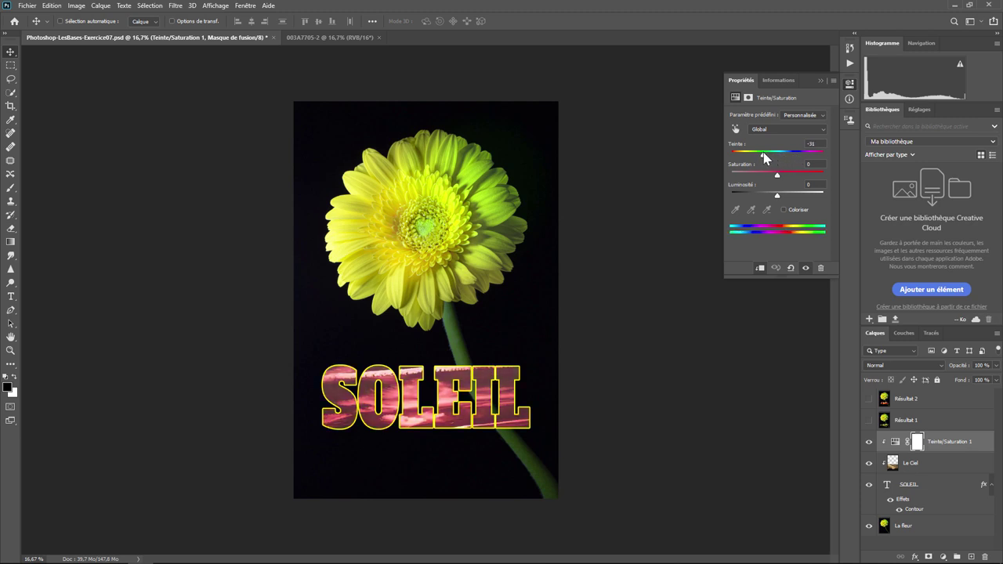
{"action": "left_click", "coordinate": [868, 400]}
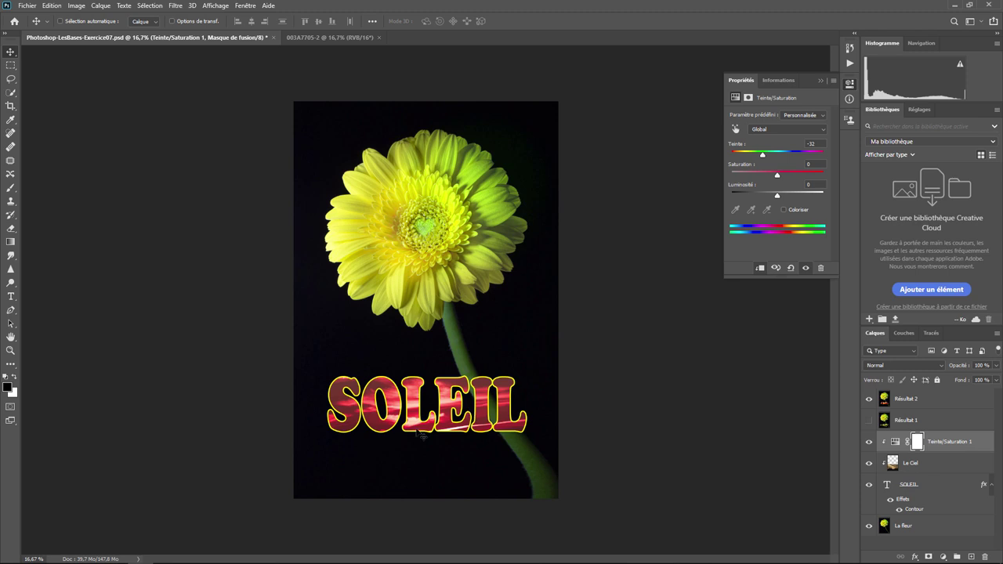
Hide Résultat 2 and raise saturation to +41 for vivid red SOLEIL letters.
{"action": "left_click", "coordinate": [868, 399]}
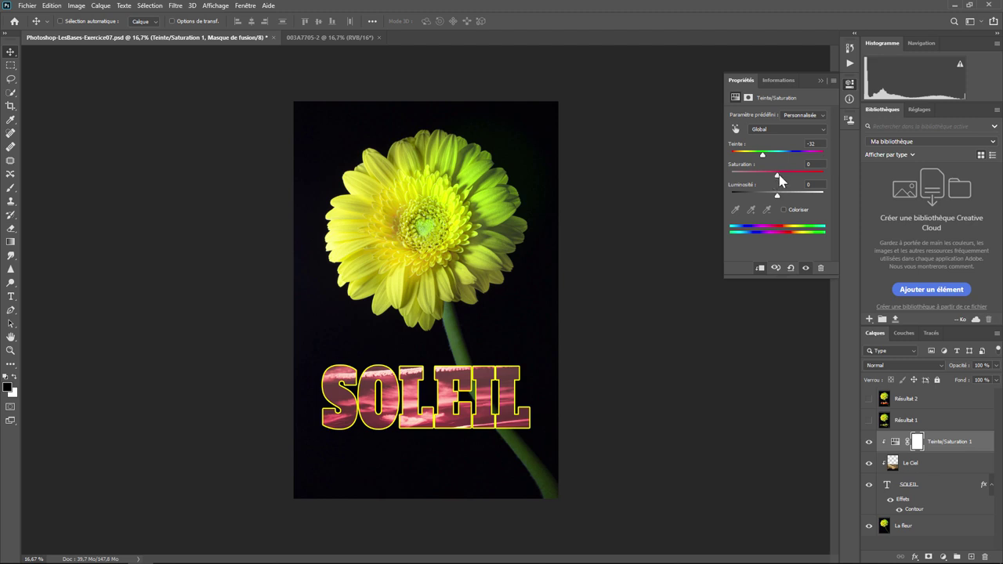
{"action": "left_click_drag", "start_coordinate": [776, 175], "coordinate": [798, 177]}
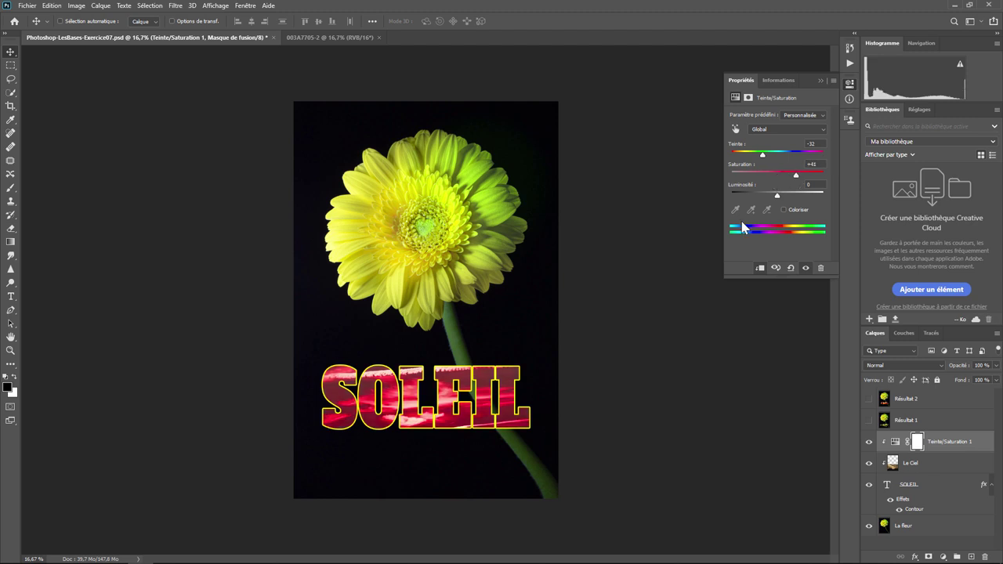